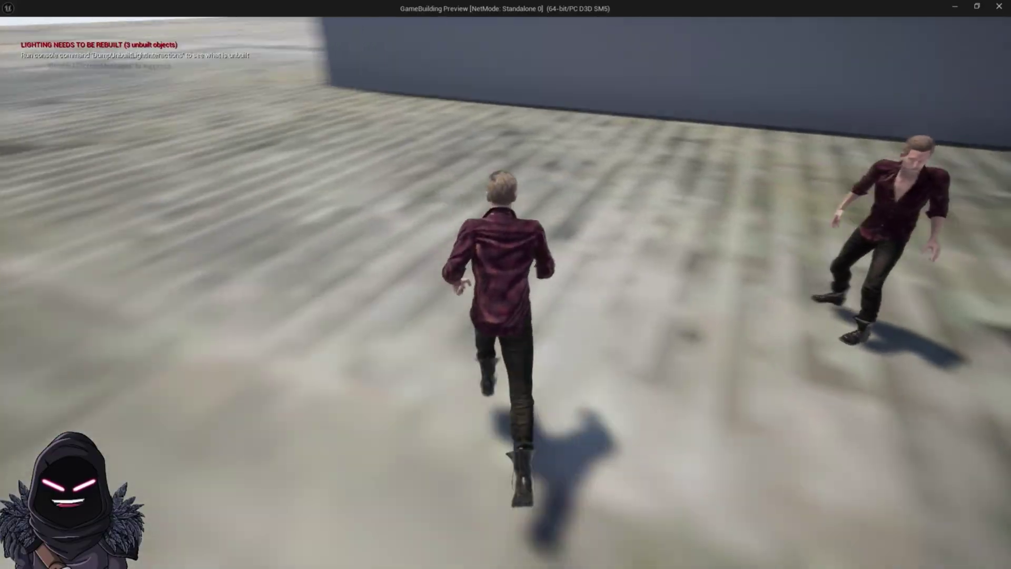
Step: Move the character around the level in the standalone game preview
{"action": "key", "text": "s"}
{"action": "key", "text": "a"}
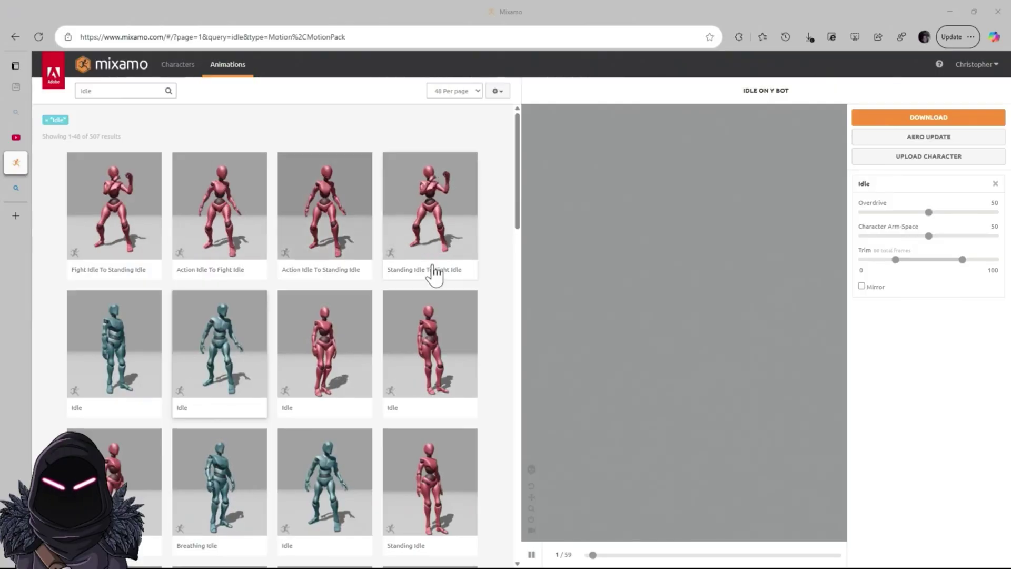
Step: Switch to Mixamo, search the characters for "x" and "y", and use Y Bot as the new character
{"action": "left_click", "coordinate": [178, 64]}
{"action": "type", "text": "x"}
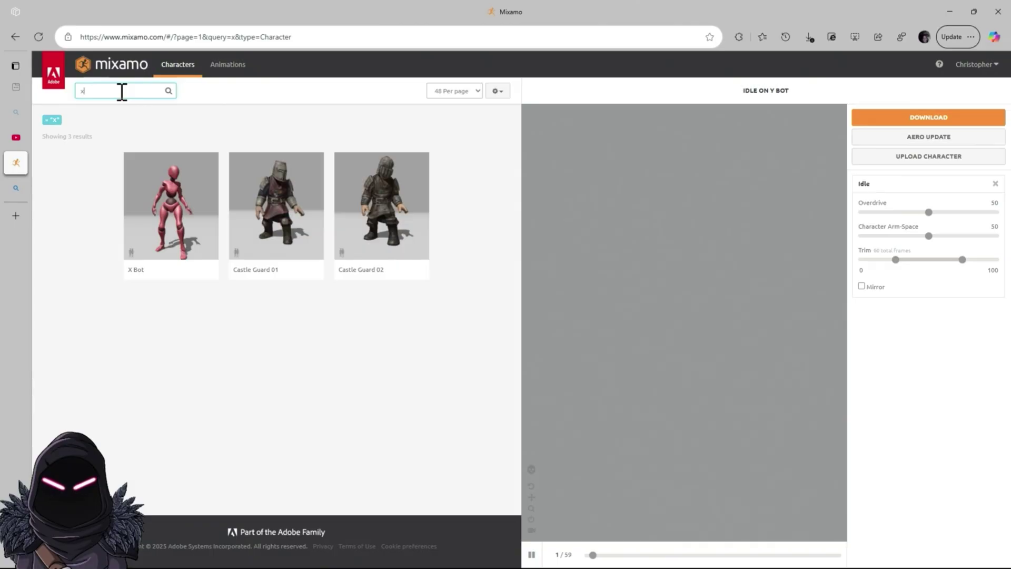
{"action": "key", "text": "BackSpace"}
{"action": "type", "text": "y"}
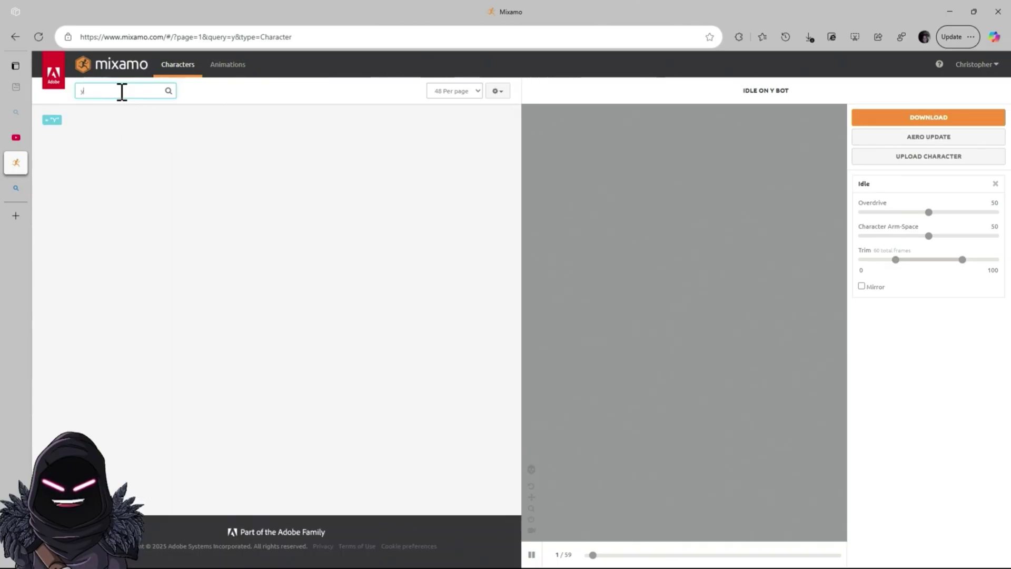
{"action": "left_click", "coordinate": [121, 204]}
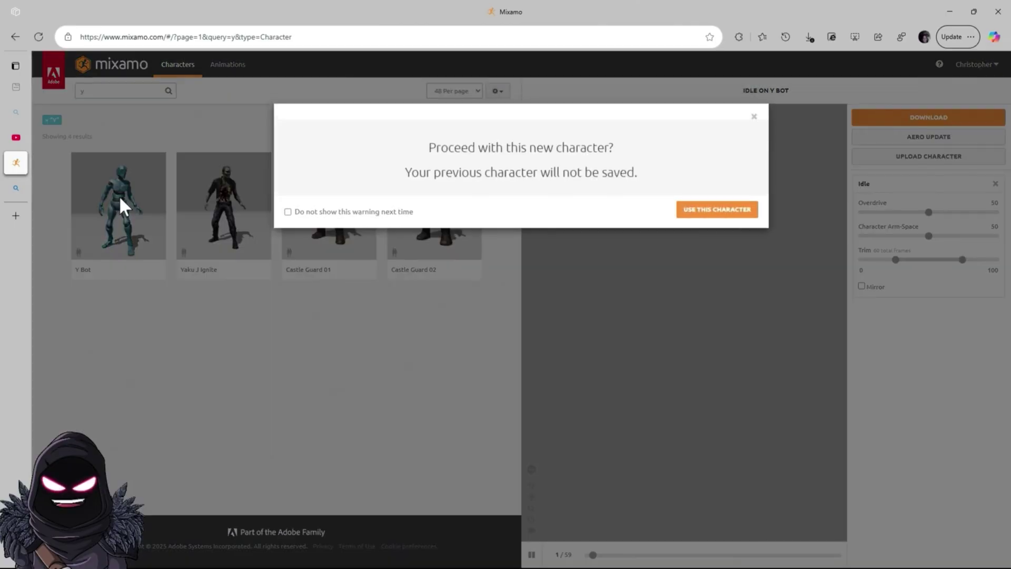
{"action": "left_click", "coordinate": [750, 210]}
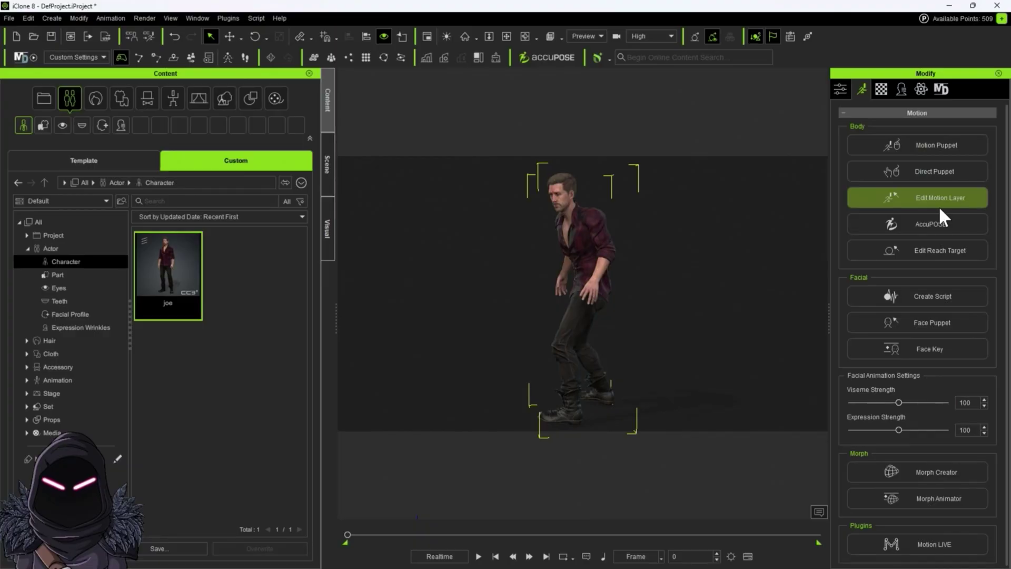
Step: In iClone, open Edit Motion Layer for the crouching character and select its left elbow control
{"action": "left_click", "coordinate": [939, 206]}
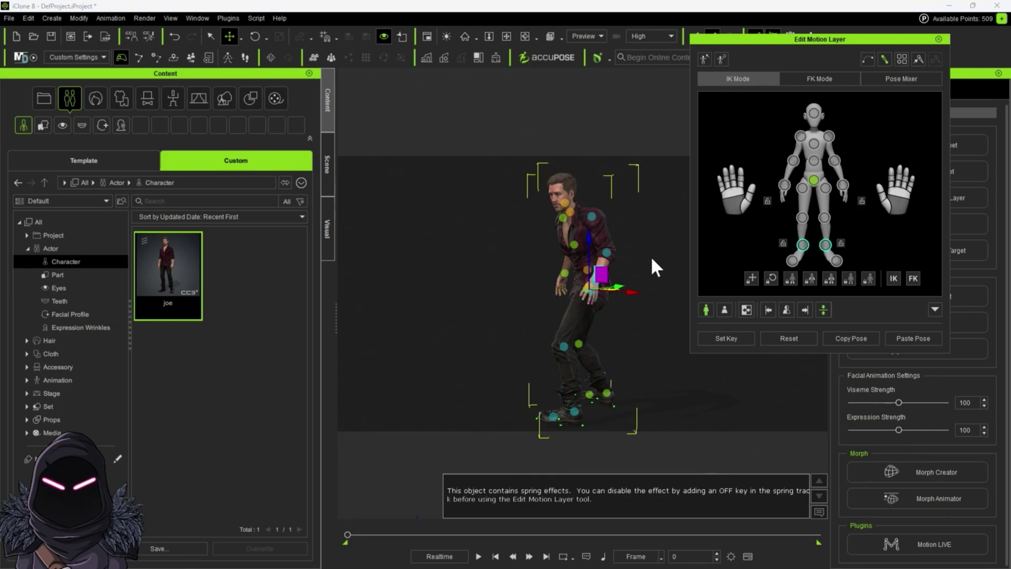
{"action": "left_click", "coordinate": [608, 249]}
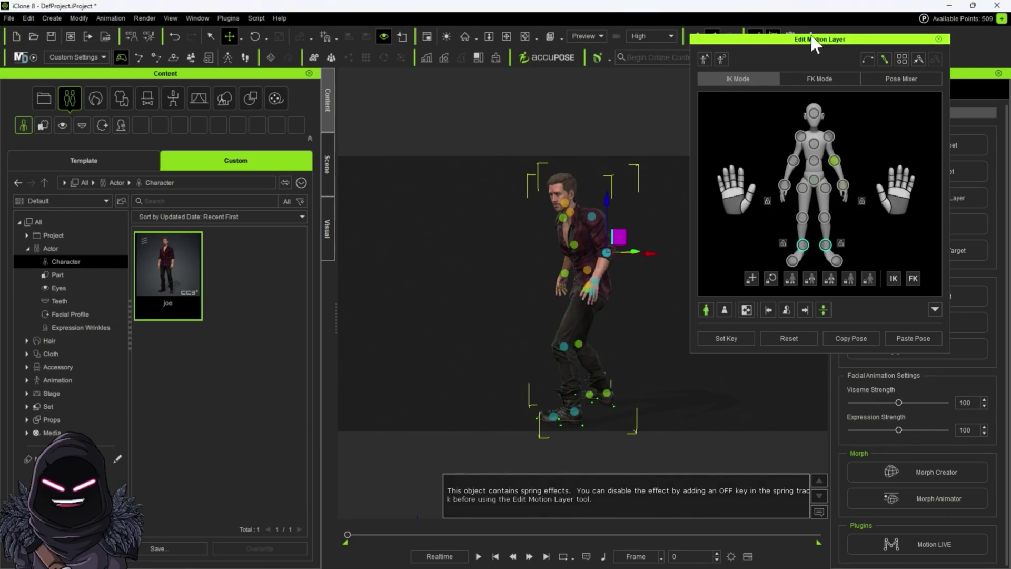
{"action": "left_click_drag", "start_coordinate": [846, 39], "coordinate": [841, 43]}
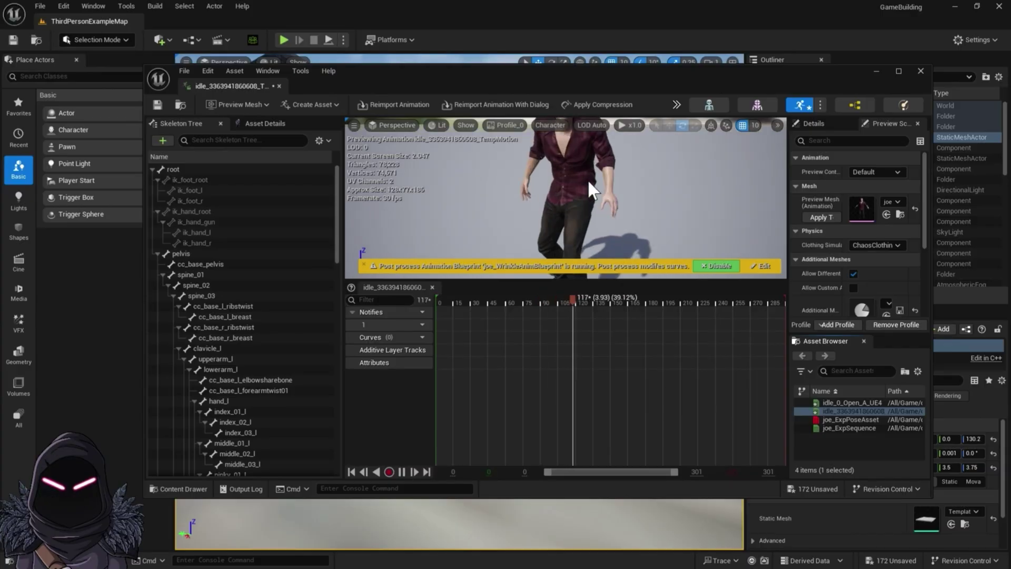
Step: Inspect the idle animation on the character up close in Unreal Engine's animation editor
{"action": "scroll", "coordinate": [589, 181], "scroll_direction": "up", "scroll_amount": 4}
{"action": "right_click_drag", "start_coordinate": [654, 182], "coordinate": [659, 150]}
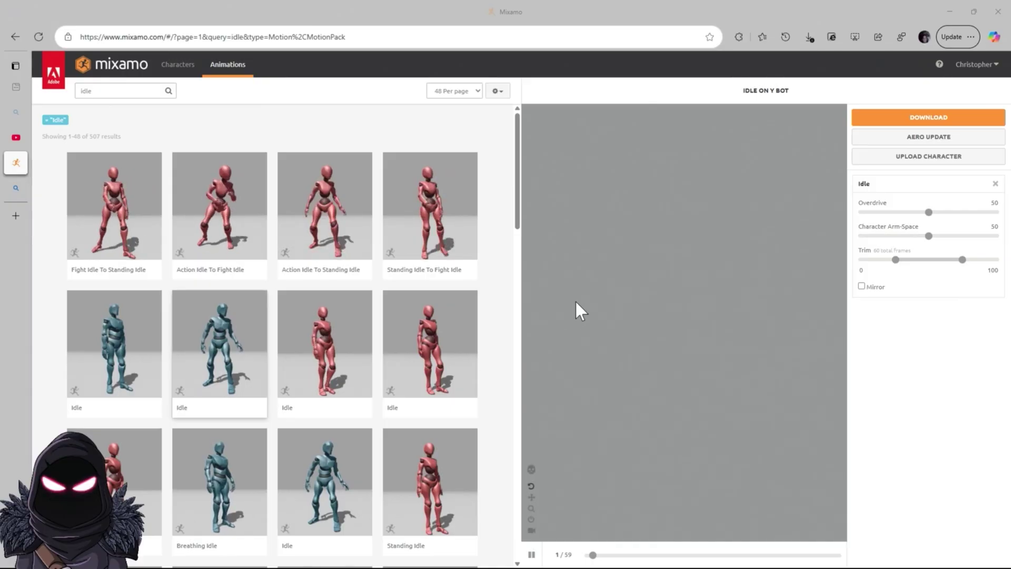
Step: Return to Mixamo, search the characters for "x" and "y", and load the Y Bot
{"action": "left_click", "coordinate": [190, 66]}
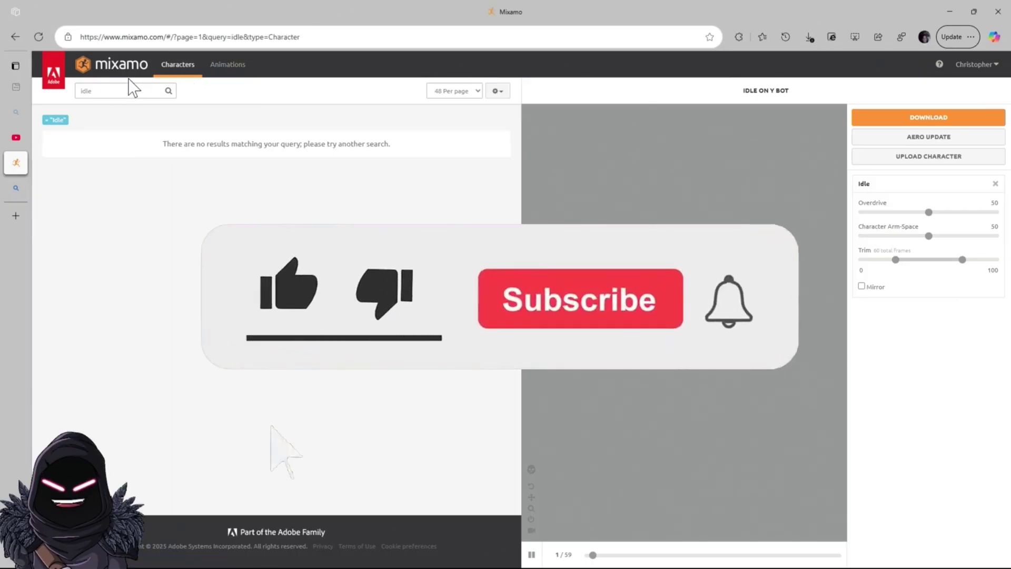
{"action": "left_click_drag", "start_coordinate": [119, 91], "coordinate": [41, 90]}
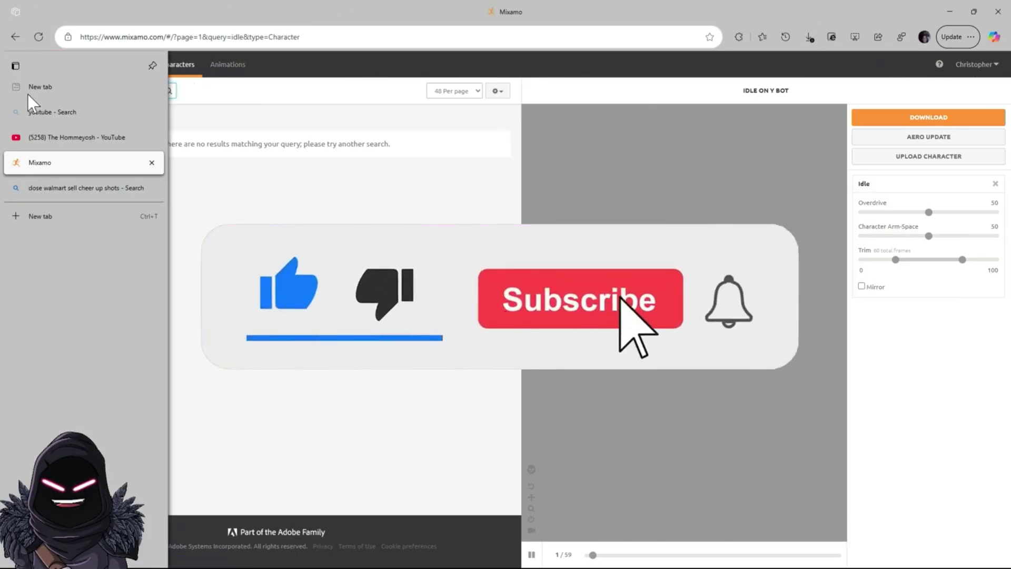
{"action": "type", "text": "x"}
{"action": "key", "text": "Return"}
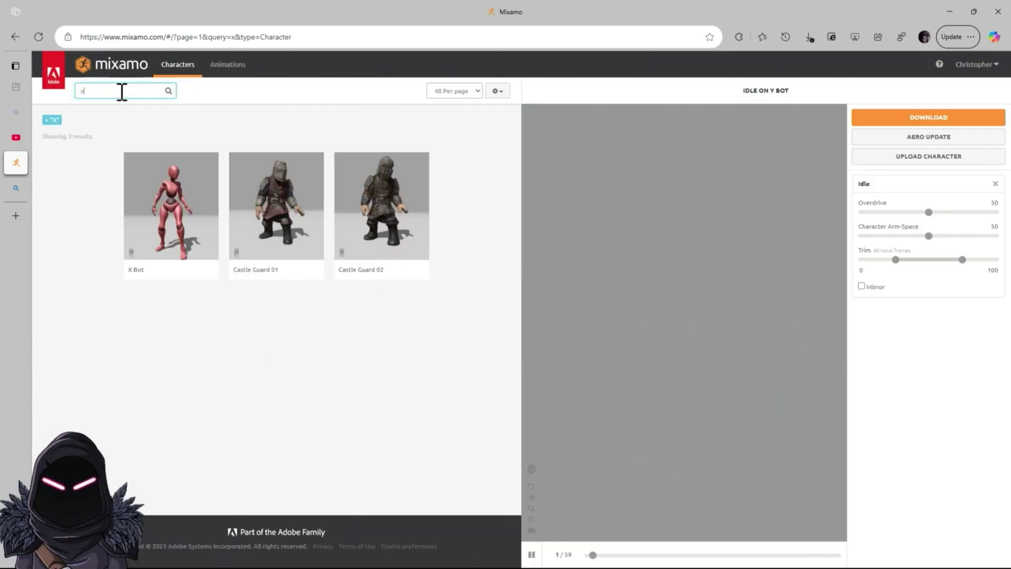
{"action": "key", "text": "BackSpace"}
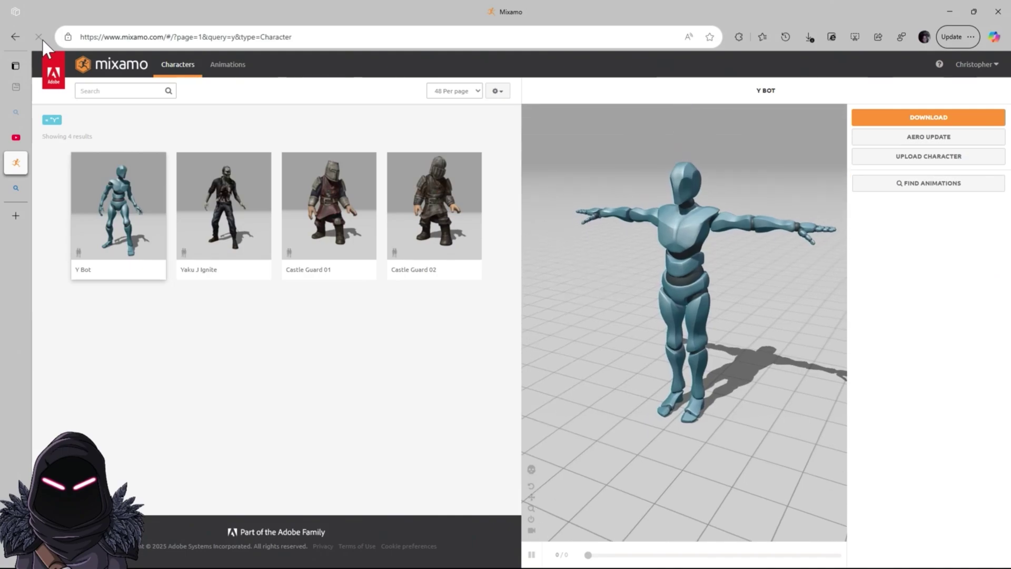
Step: Search the animations for "idle" and apply the Idle motion in the Breathing Idle row to Y Bot
{"action": "left_click", "coordinate": [232, 67]}
{"action": "left_click", "coordinate": [84, 95]}
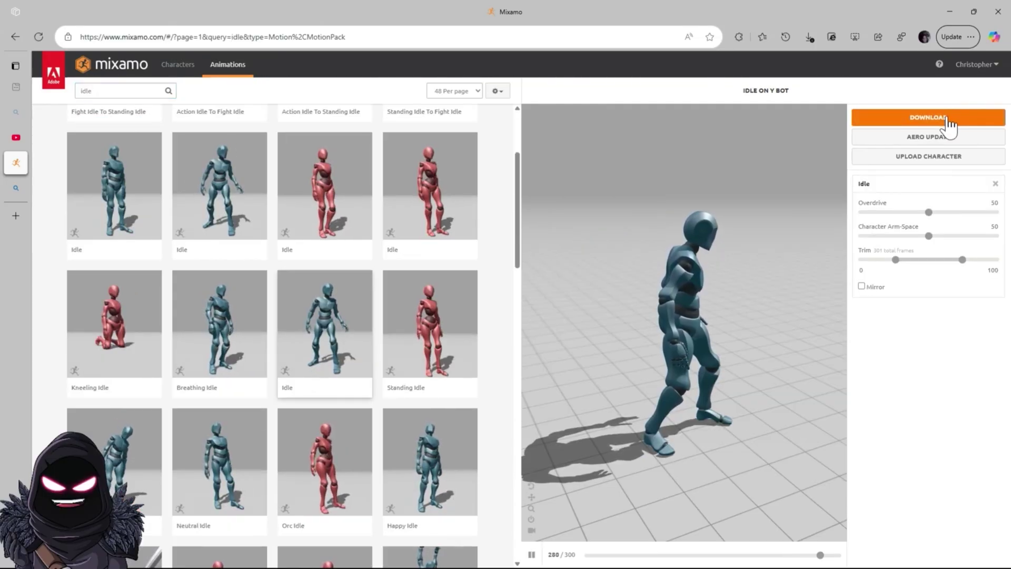
Step: Download the Idle animation as FBX Binary without skin at 30 fps, saving it as Idle (1).fbx in the Demo folder
{"action": "left_click", "coordinate": [947, 118]}
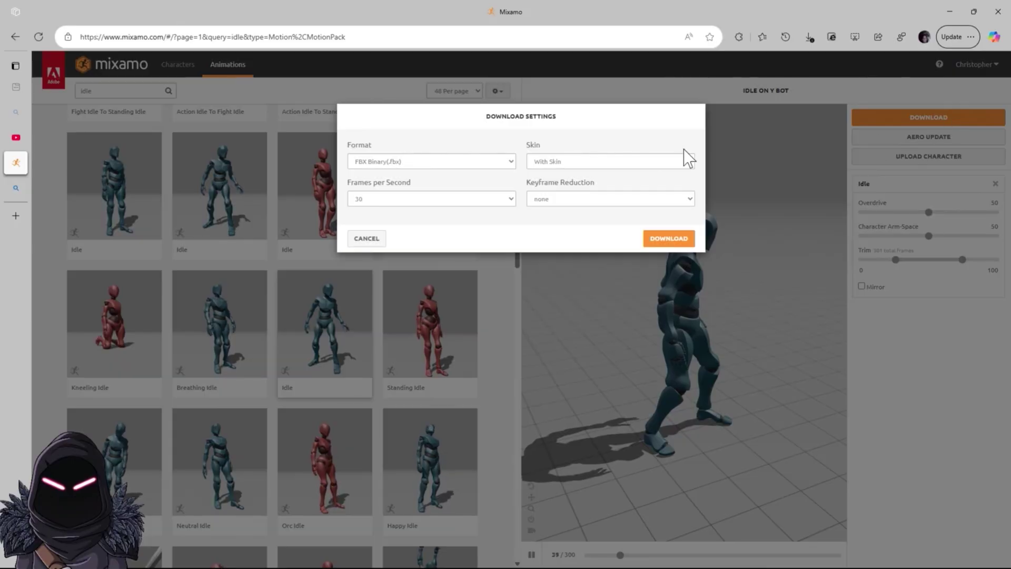
{"action": "left_click", "coordinate": [622, 163]}
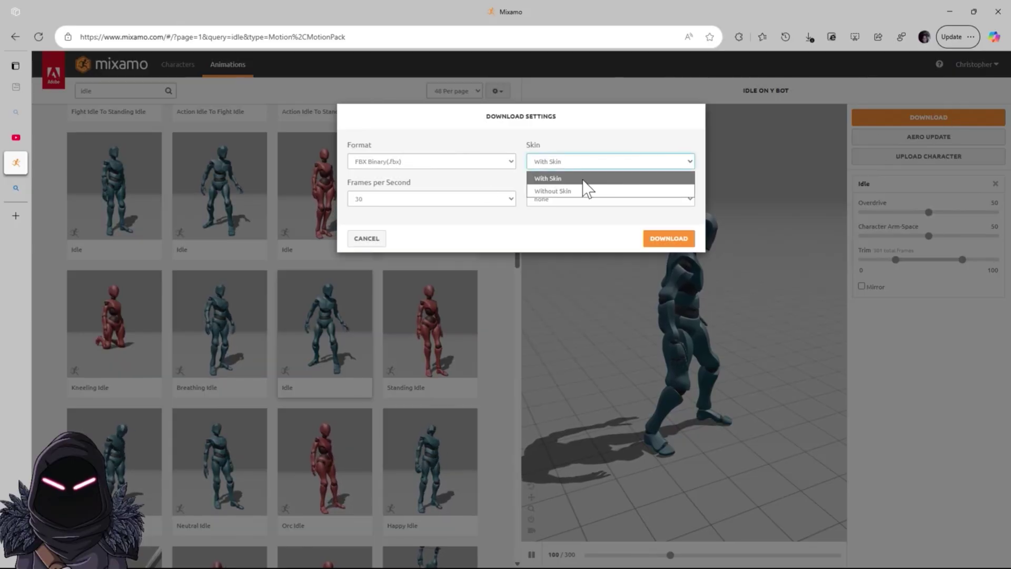
{"action": "left_click", "coordinate": [589, 199]}
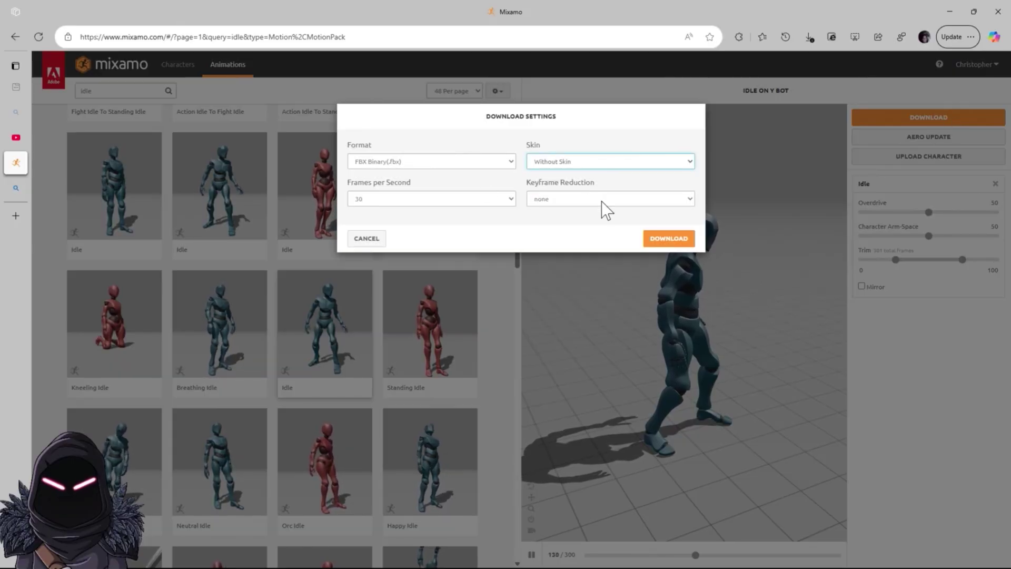
{"action": "left_click", "coordinate": [678, 244]}
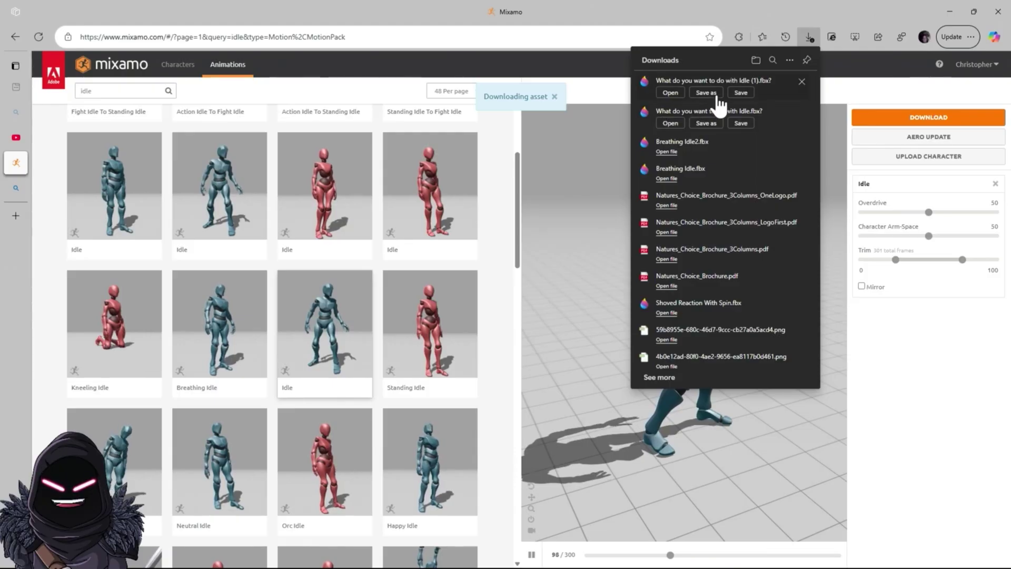
{"action": "left_click", "coordinate": [707, 92]}
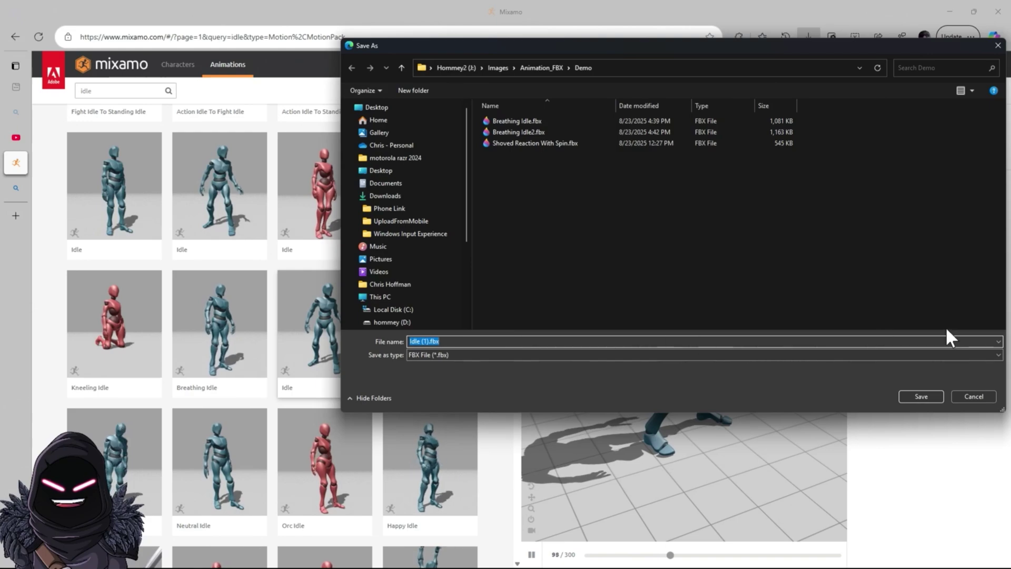
{"action": "left_click", "coordinate": [933, 398]}
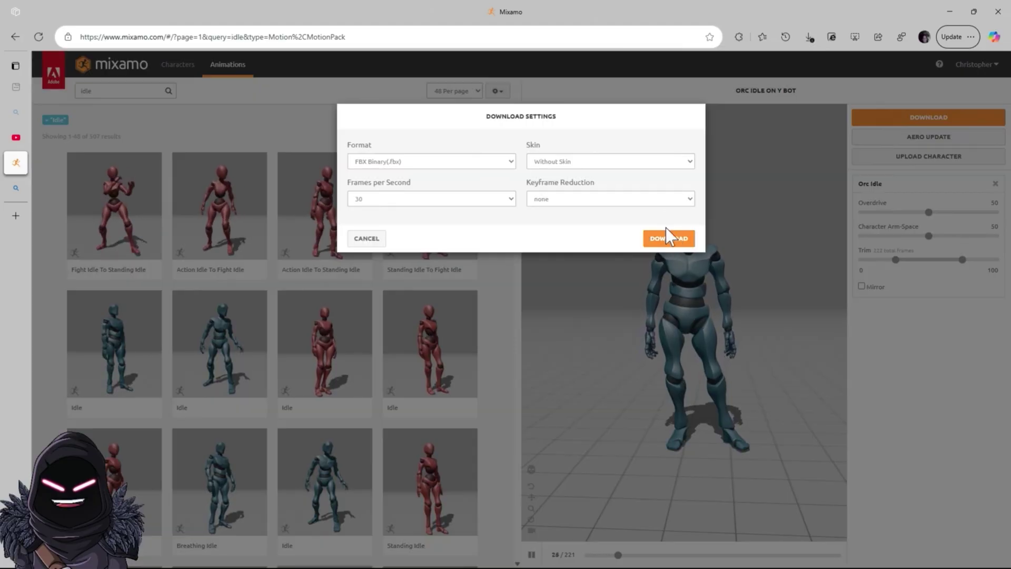
Step: Download the Orc Idle animation on Y Bot as FBX Binary without skin at 30 fps
{"action": "left_click", "coordinate": [666, 239]}
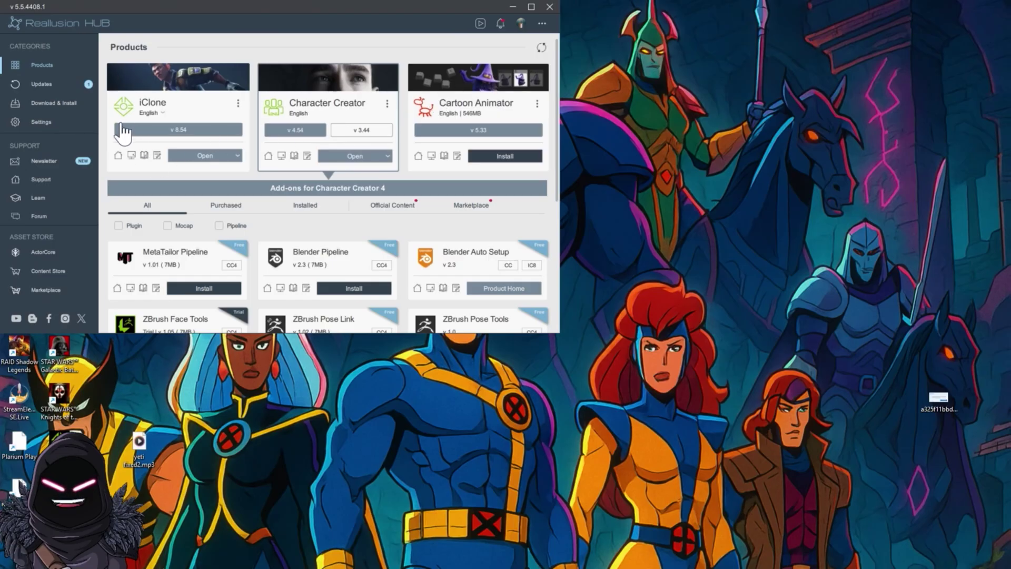
Step: Launch iClone from Reallusion Hub, dismiss its welcome window and switch to the Standard workspace
{"action": "left_click", "coordinate": [220, 160]}
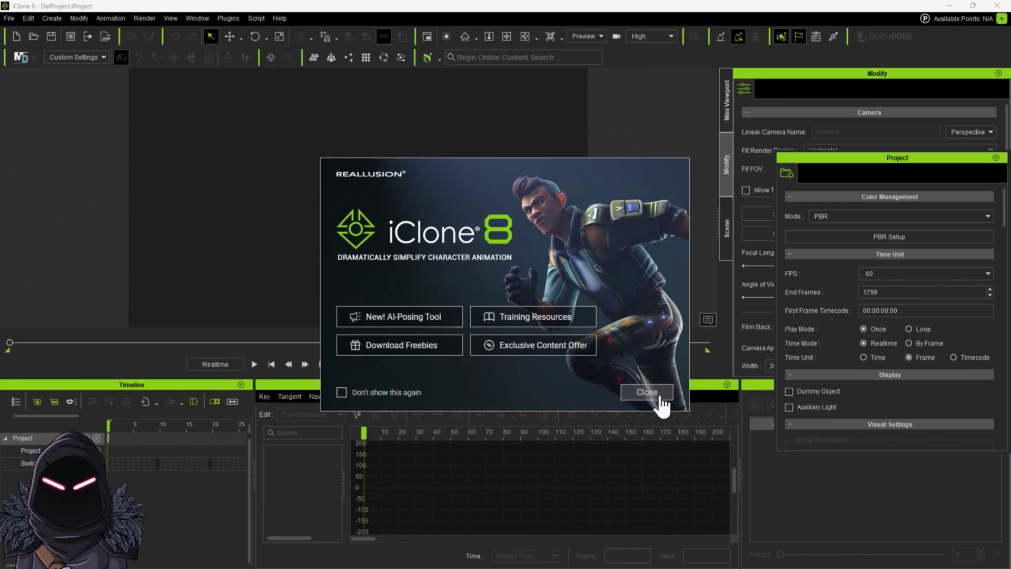
{"action": "left_click", "coordinate": [648, 392]}
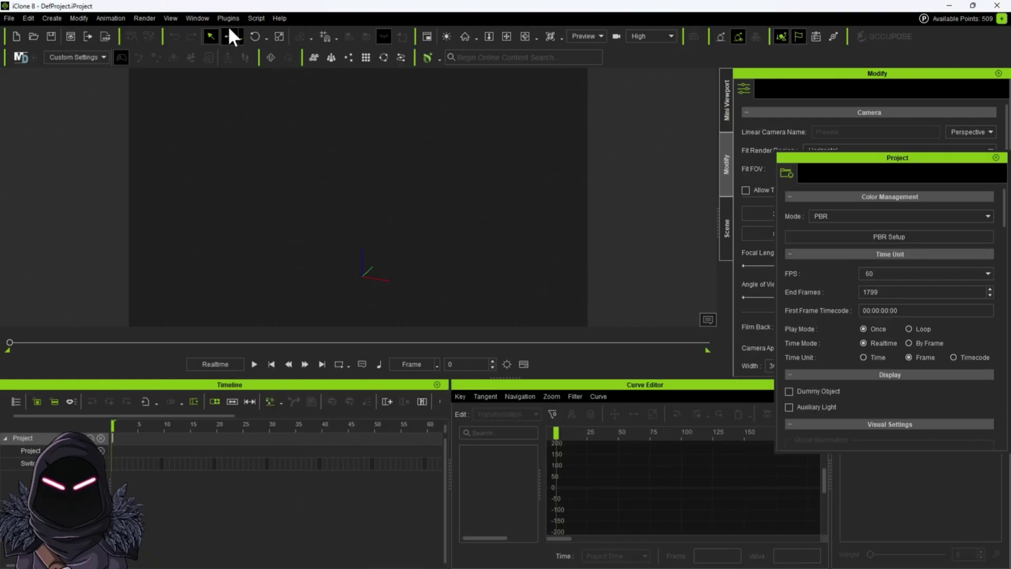
{"action": "left_click", "coordinate": [200, 16]}
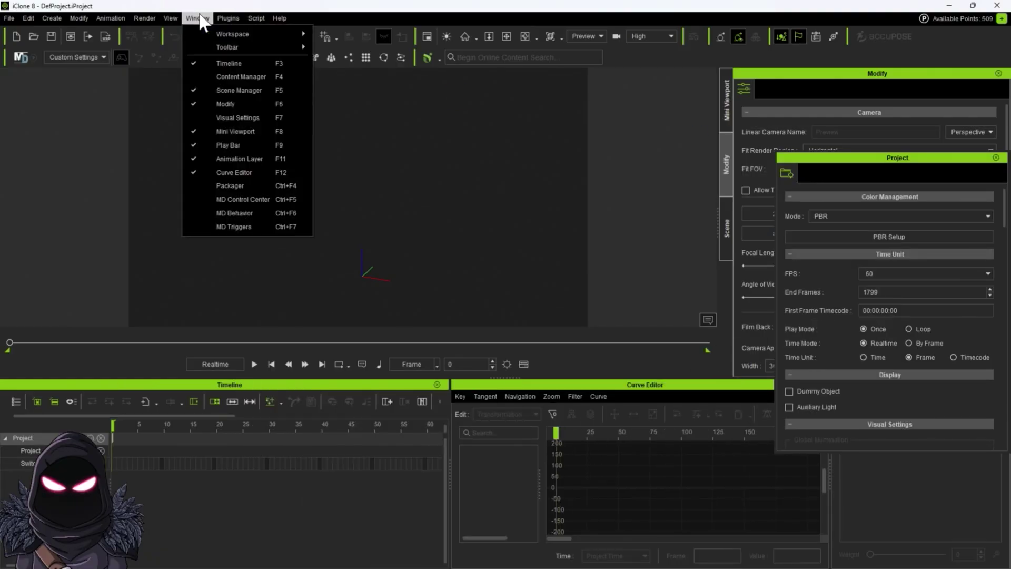
{"action": "mouse_move", "coordinate": [235, 38]}
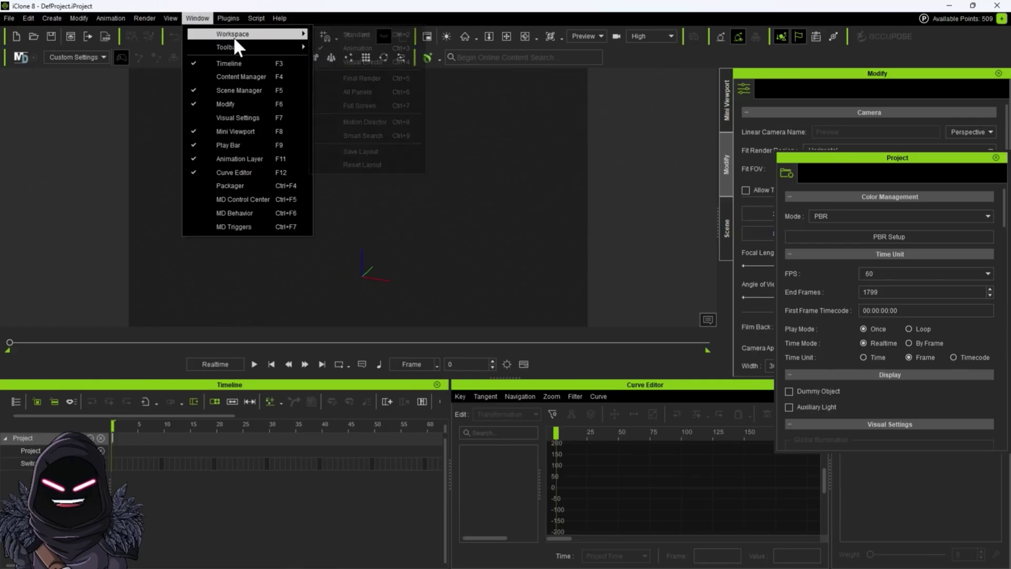
{"action": "left_click", "coordinate": [365, 34]}
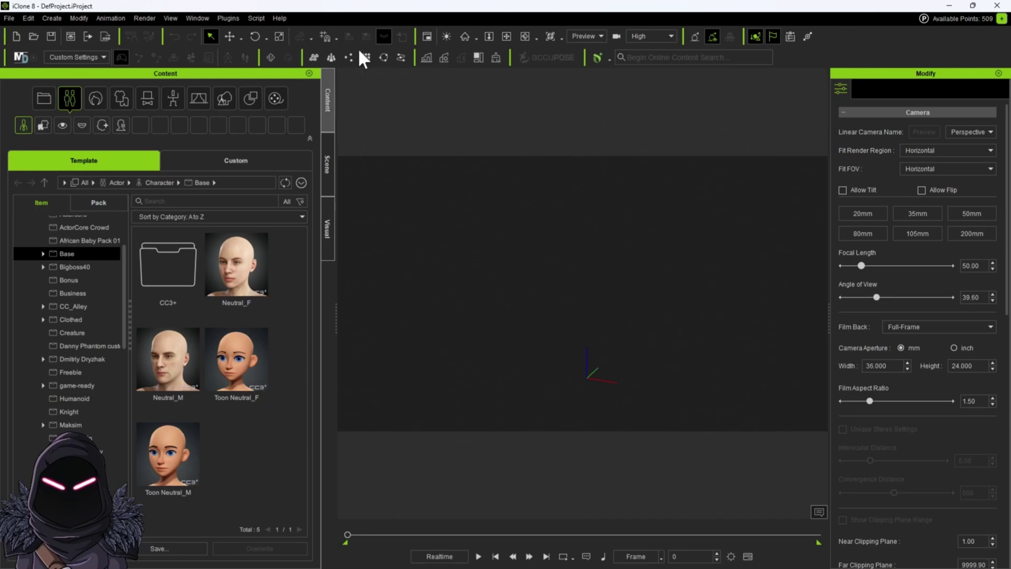
Step: Find the custom character joe in the Actor content's Character folder and add it to the scene
{"action": "left_click", "coordinate": [270, 158]}
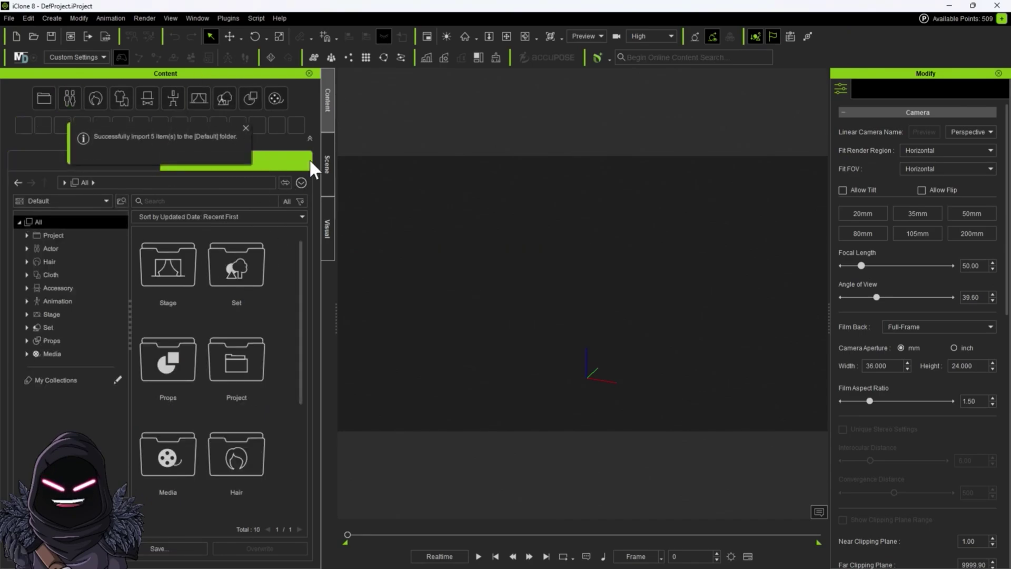
{"action": "left_click", "coordinate": [246, 126]}
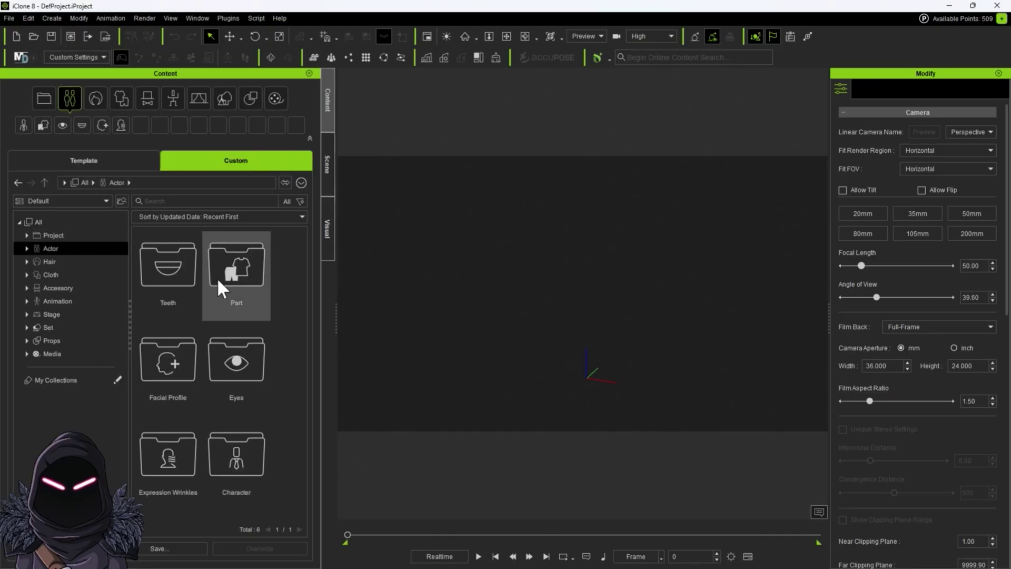
{"action": "double_click", "coordinate": [239, 461]}
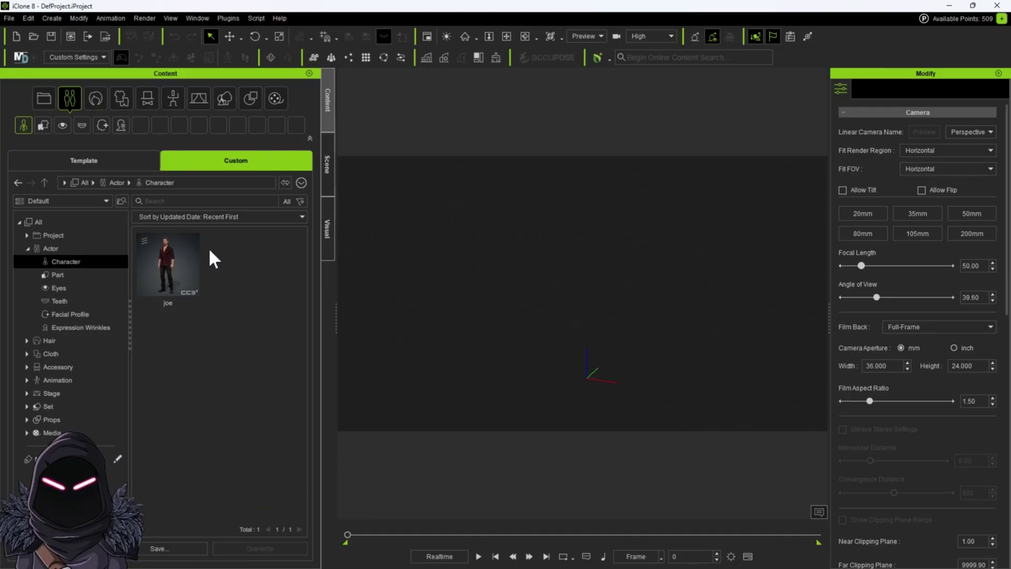
{"action": "left_click", "coordinate": [190, 269]}
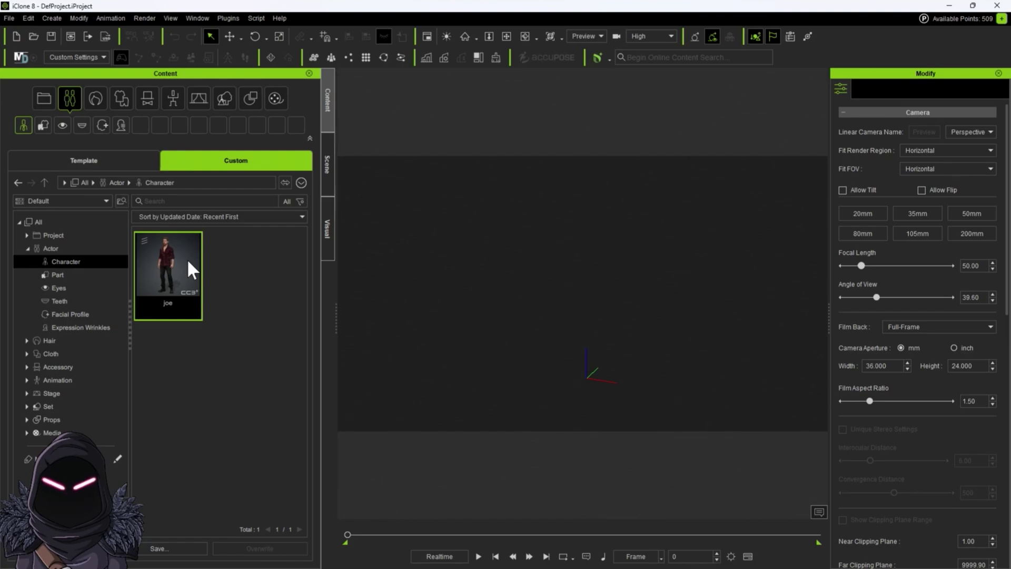
{"action": "left_click_drag", "start_coordinate": [179, 270], "coordinate": [584, 306]}
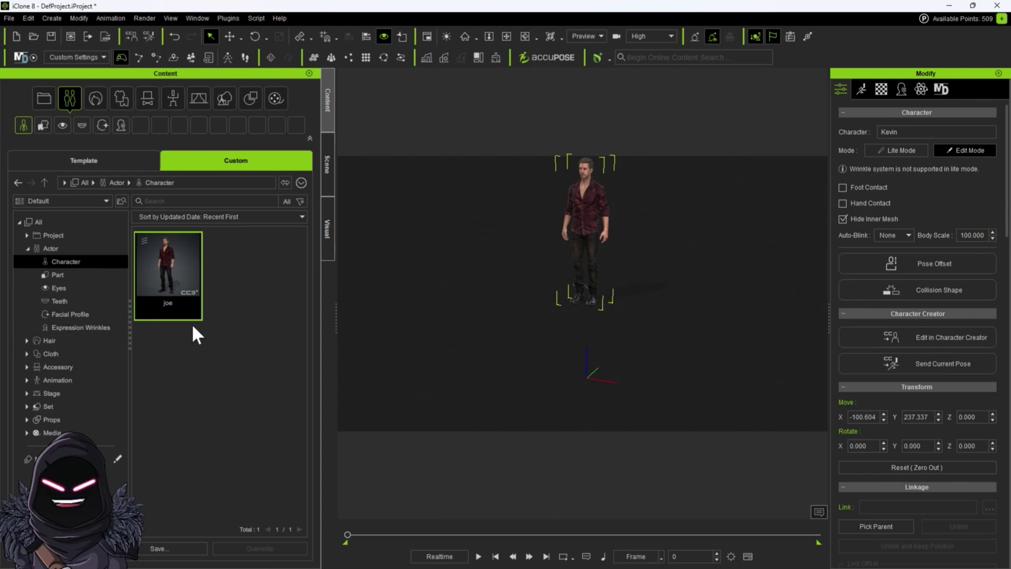
Step: Open the Demo folder inside Animation_FBX in File Explorer and move that window off the iClone screen
{"action": "scroll", "coordinate": [614, 275], "scroll_direction": "up", "scroll_amount": 5}
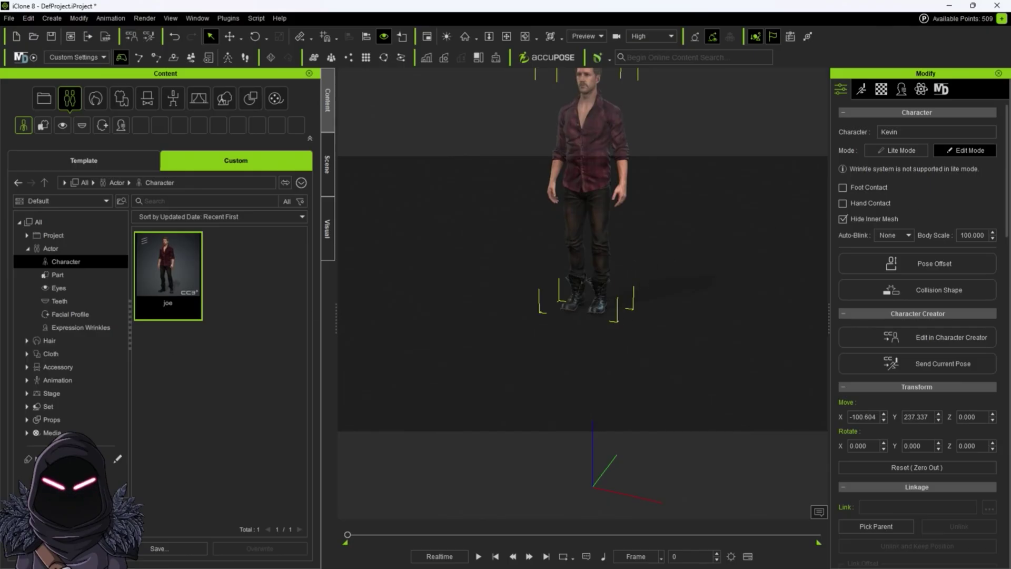
{"action": "left_click_drag", "start_coordinate": [1010, 108], "coordinate": [681, 82]}
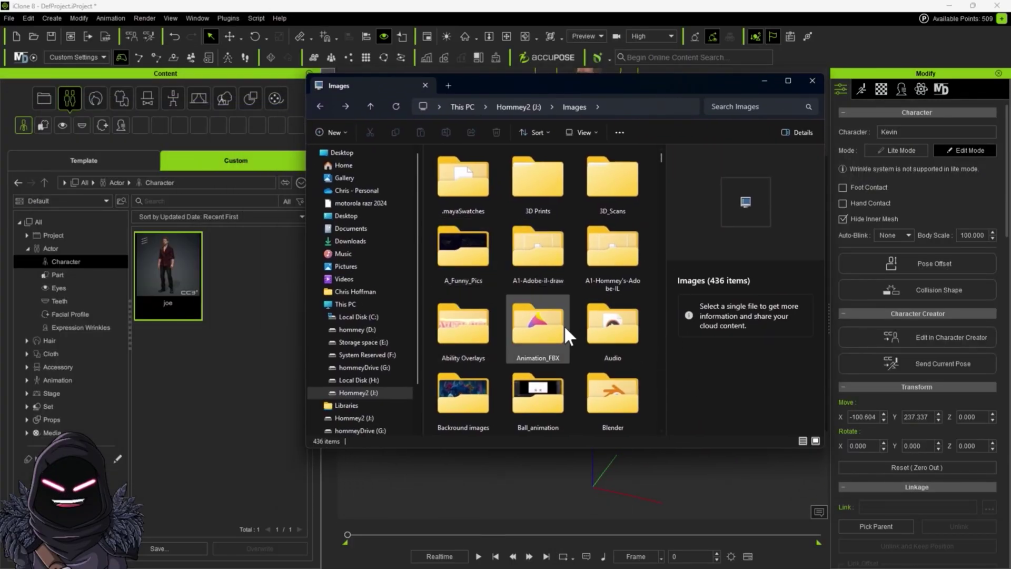
{"action": "double_click", "coordinate": [542, 334]}
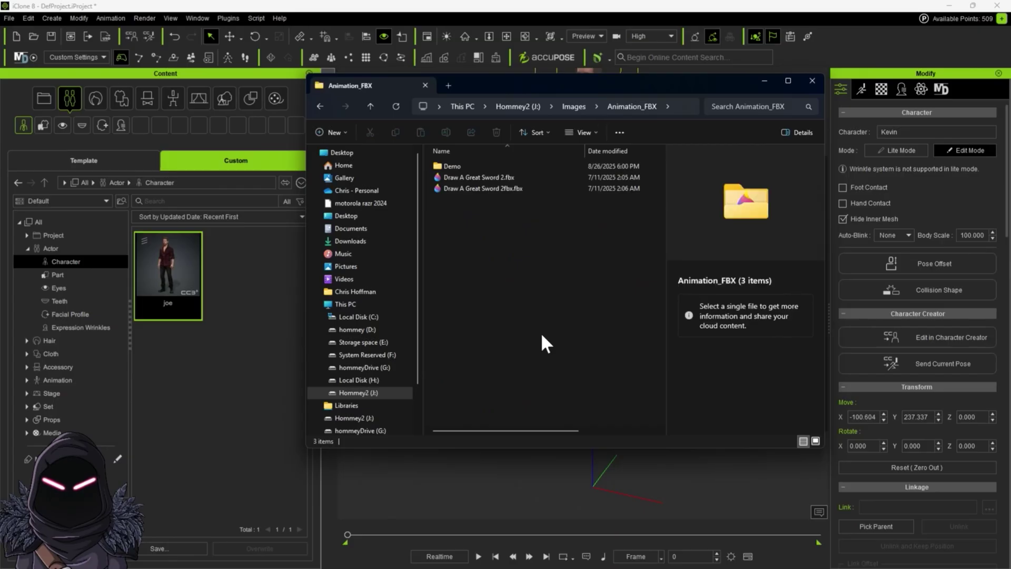
{"action": "double_click", "coordinate": [460, 164]}
{"action": "left_click_drag", "start_coordinate": [646, 83], "coordinate": [1010, 69]}
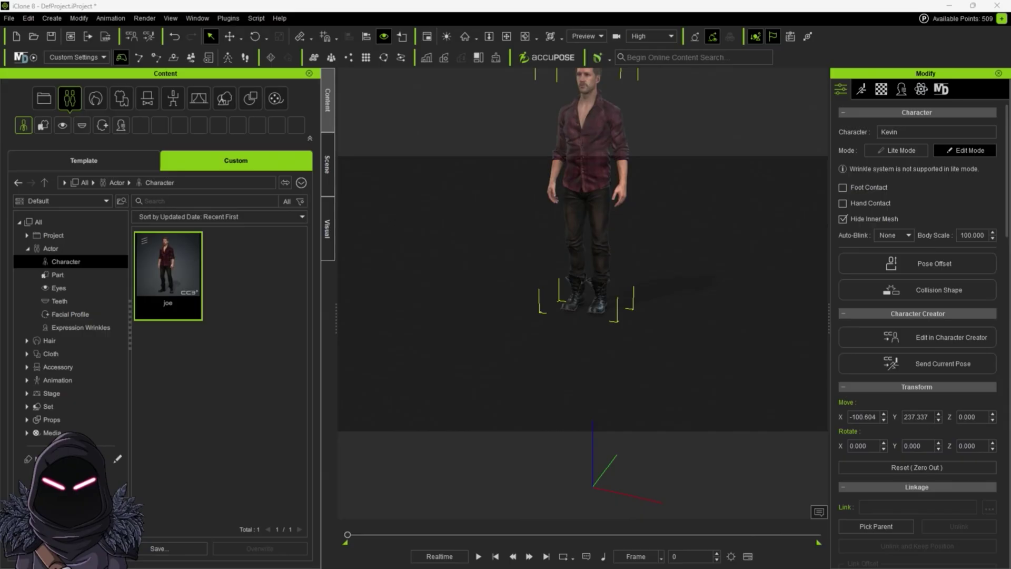
Step: Apply Idle (1).fbx from the Demo folder to the character, converting it with the Mixamo_ChXXCharacter motion profile and original frame rate
{"action": "left_click_drag", "start_coordinate": [1010, 252], "coordinate": [575, 161]}
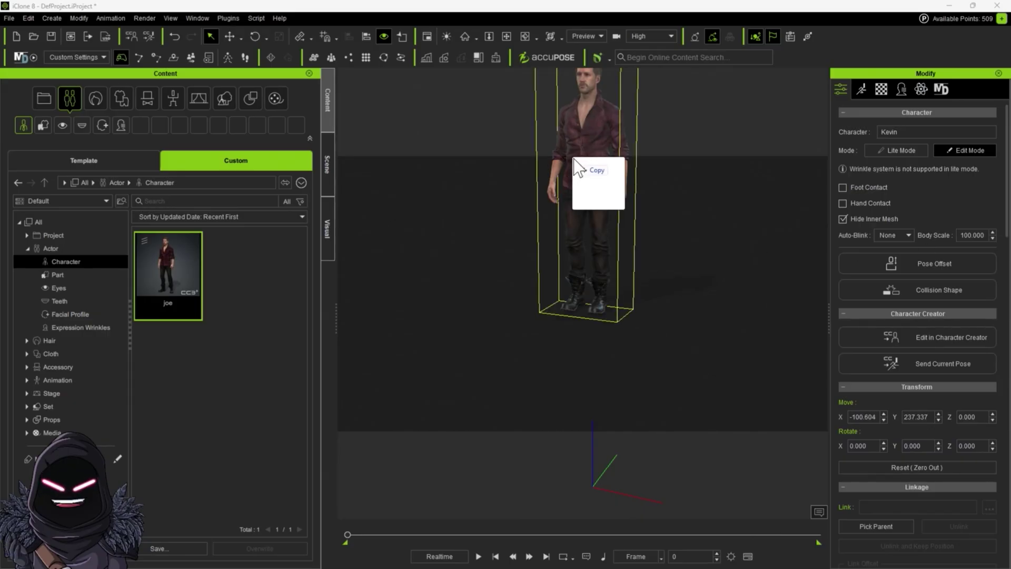
{"action": "left_click_drag", "start_coordinate": [575, 162], "coordinate": [575, 161]}
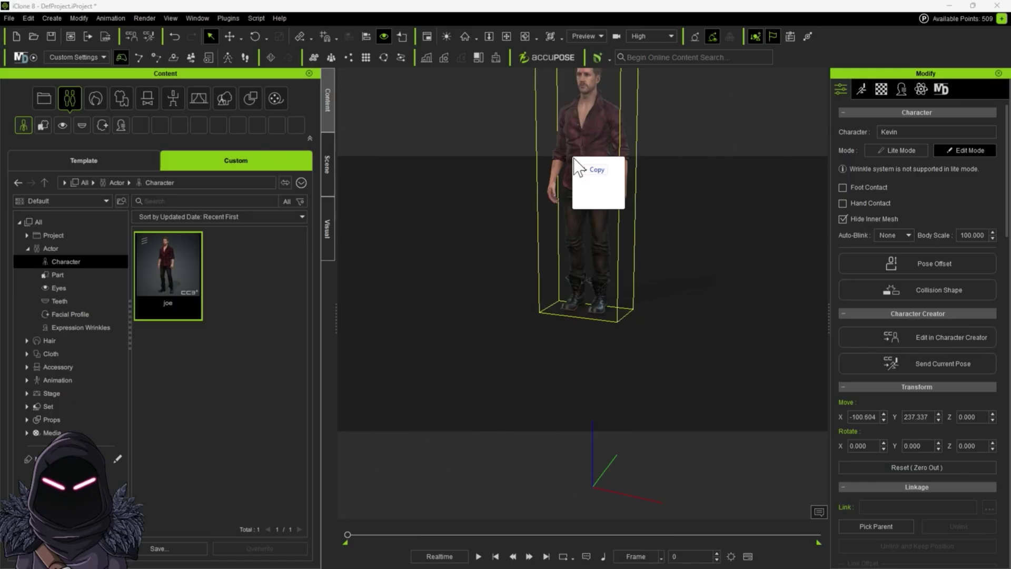
{"action": "left_click_drag", "start_coordinate": [575, 159], "coordinate": [576, 160]}
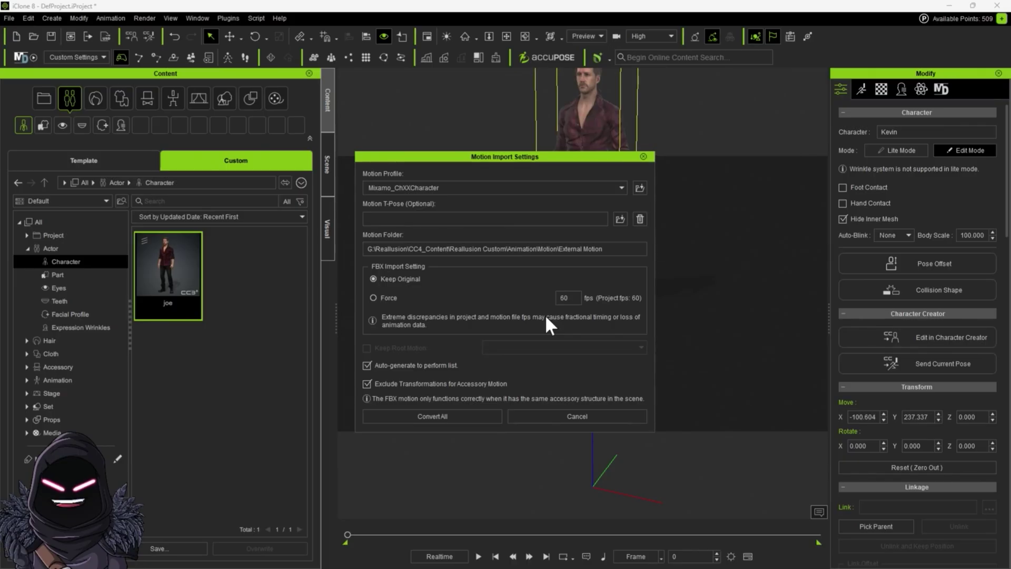
{"action": "left_click", "coordinate": [447, 417]}
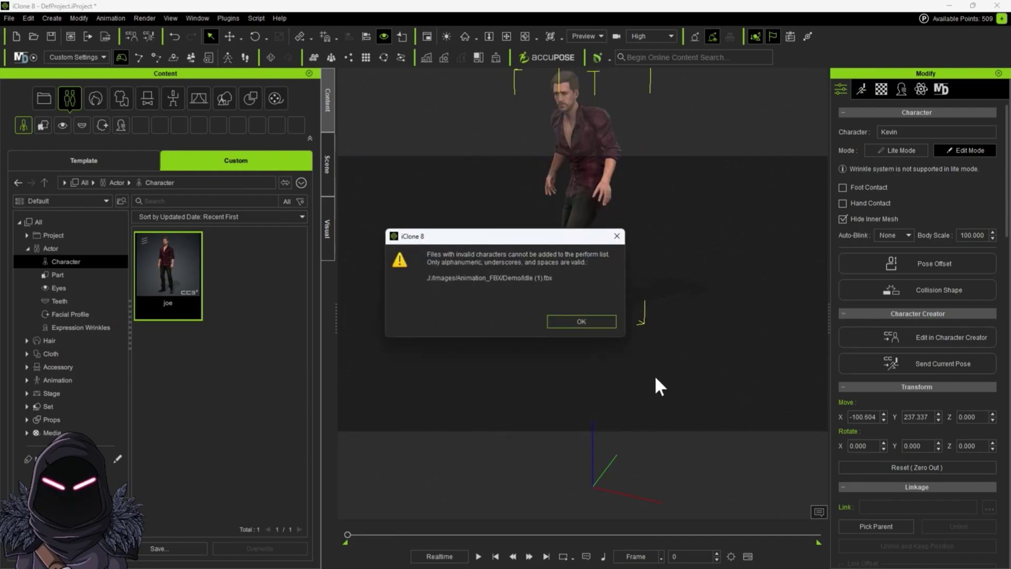
{"action": "key", "text": "Return"}
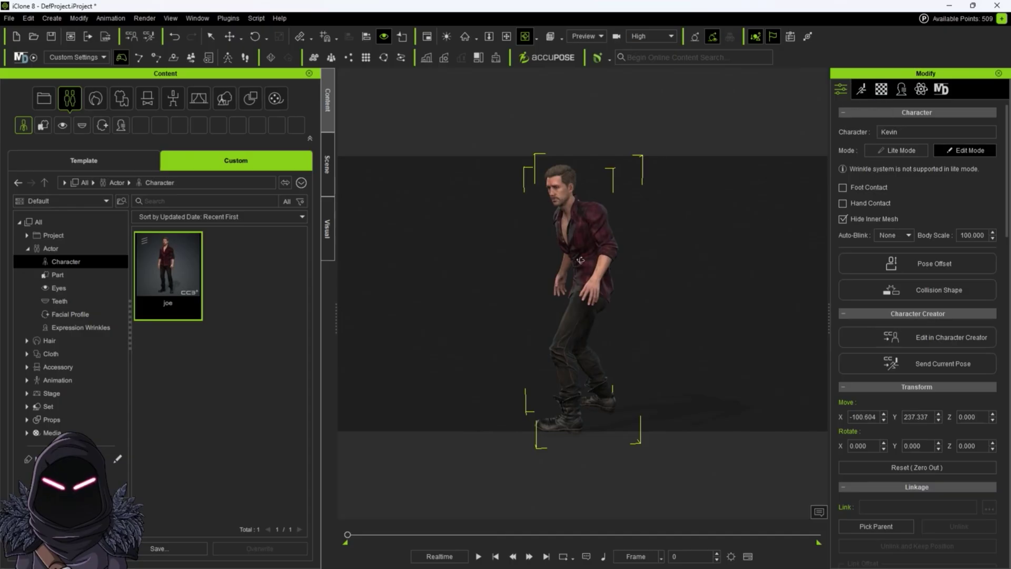
{"action": "key", "text": "q"}
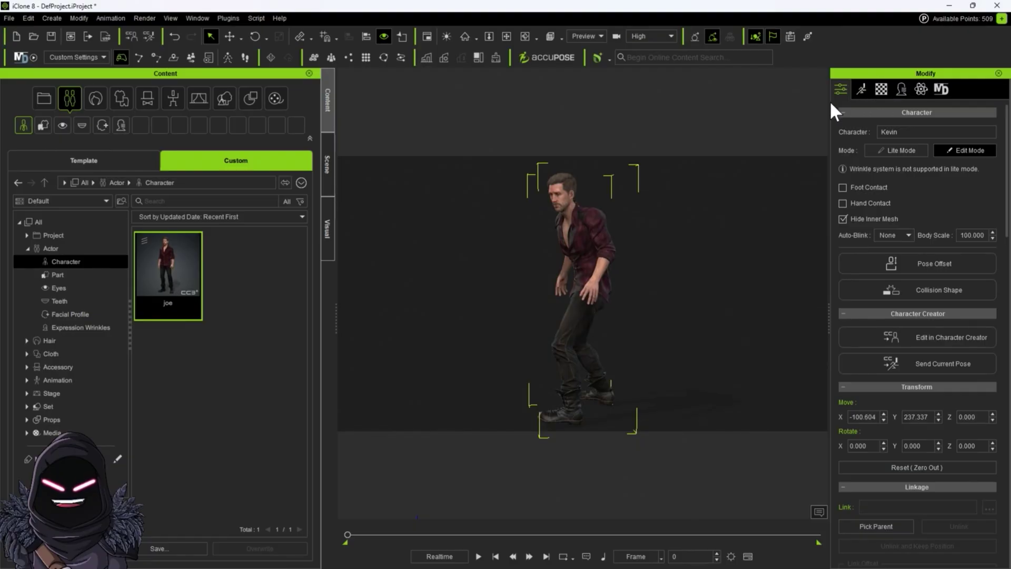
Step: Open the Edit Motion Layer tool from the character's animation settings, select the left forearm joint and reposition the tool window
{"action": "left_click", "coordinate": [860, 87]}
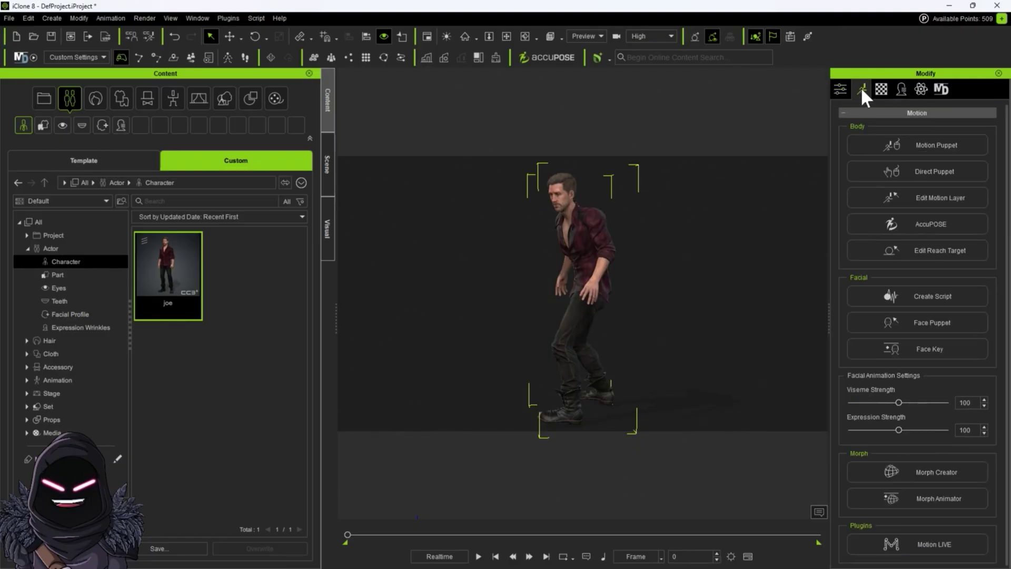
{"action": "left_click", "coordinate": [842, 90]}
{"action": "left_click", "coordinate": [860, 91]}
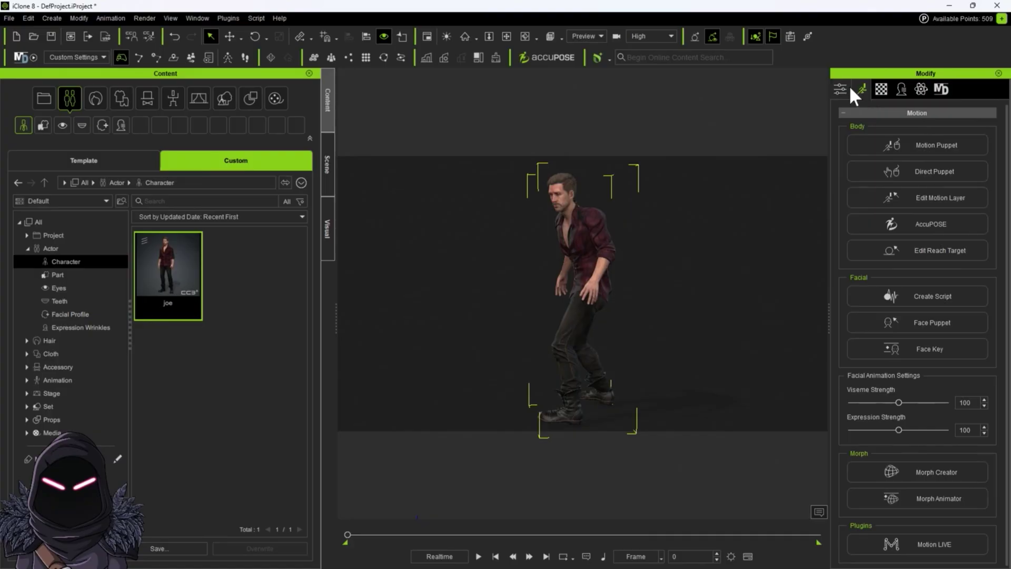
{"action": "left_click", "coordinate": [843, 90]}
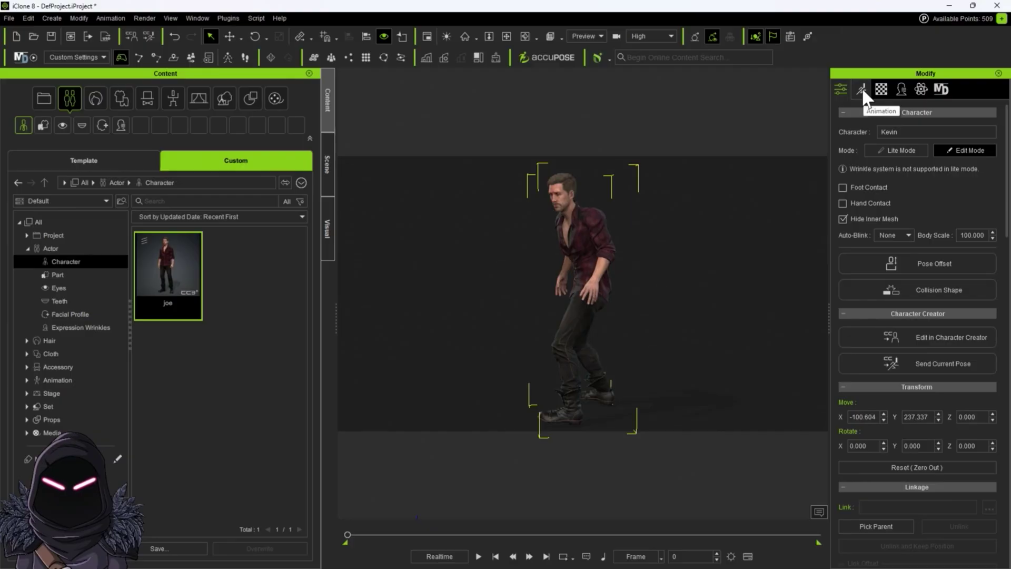
{"action": "left_click", "coordinate": [861, 88]}
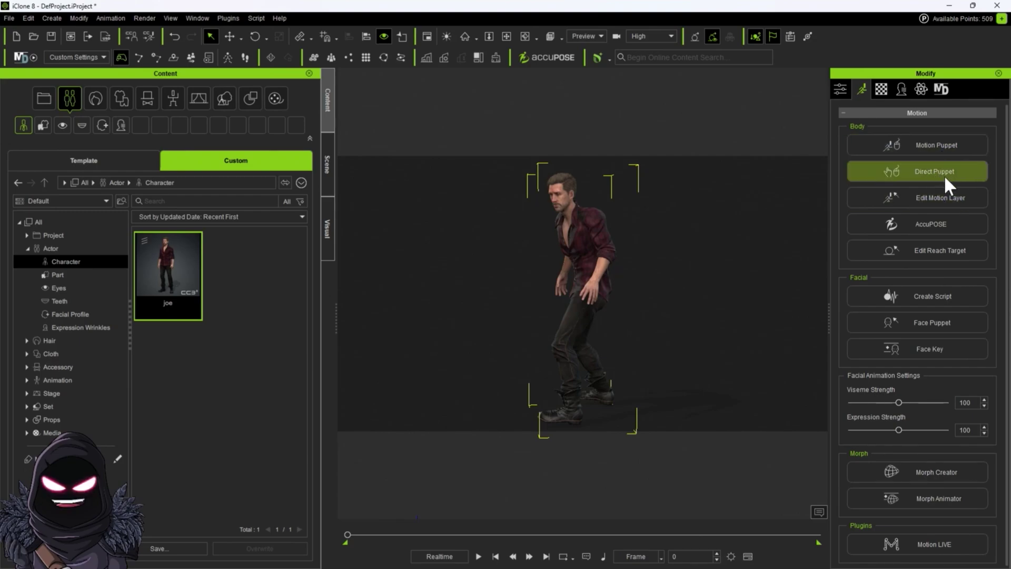
{"action": "left_click", "coordinate": [939, 205]}
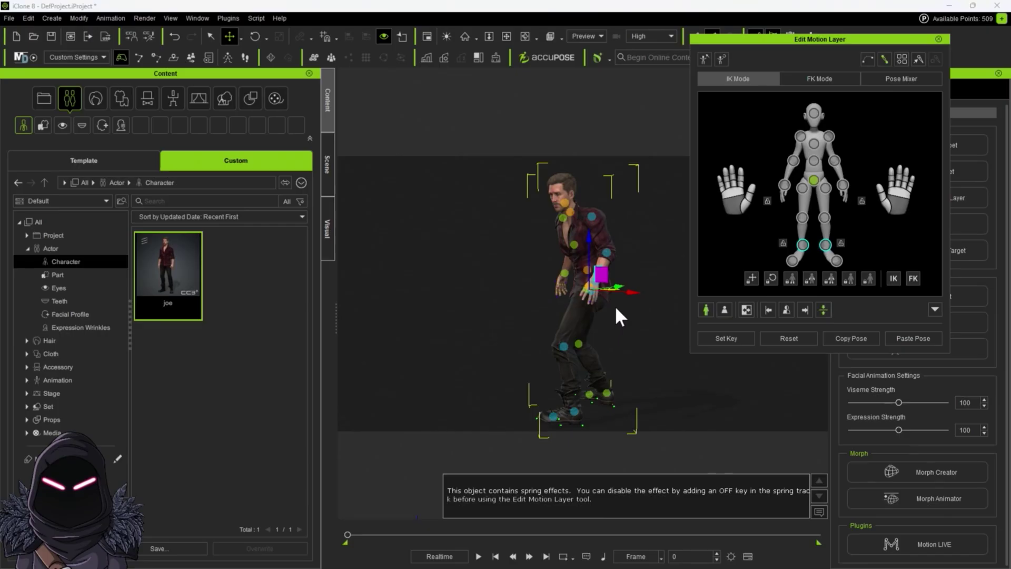
{"action": "left_click", "coordinate": [608, 250]}
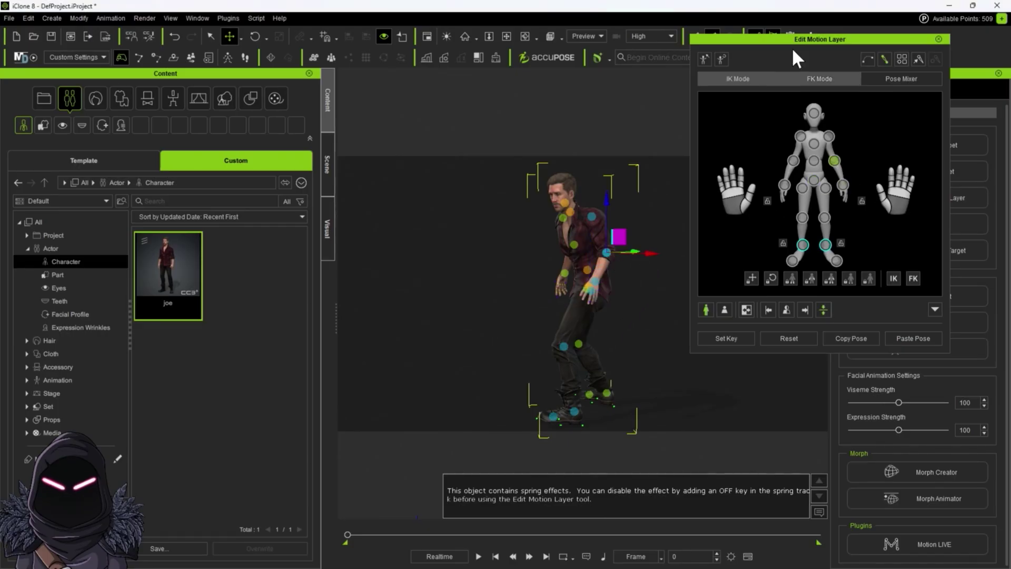
{"action": "mouse_move", "coordinate": [858, 39]}
{"action": "left_mouse_down"}
{"action": "mouse_move", "coordinate": [607, 38]}
{"action": "mouse_move", "coordinate": [589, 77]}
{"action": "mouse_move", "coordinate": [628, 89]}
{"action": "mouse_move", "coordinate": [614, 80]}
{"action": "mouse_move", "coordinate": [634, 83]}
{"action": "mouse_move", "coordinate": [605, 91]}
{"action": "mouse_move", "coordinate": [852, 56]}
{"action": "left_mouse_up"}
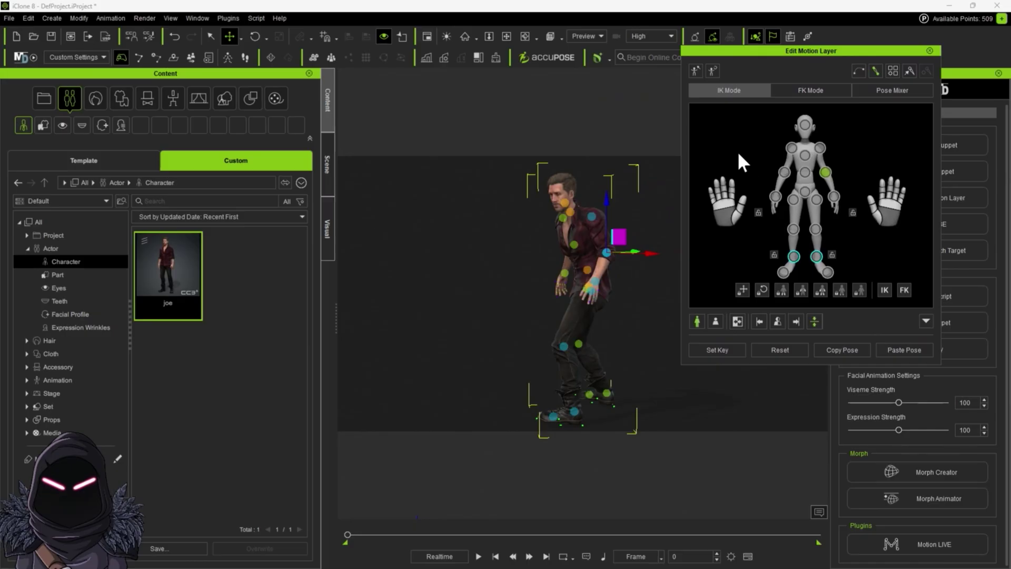
Step: Adjust the arm pose by rotating the right index finger, the left forearm and the right forearm slightly
{"action": "left_click", "coordinate": [731, 182]}
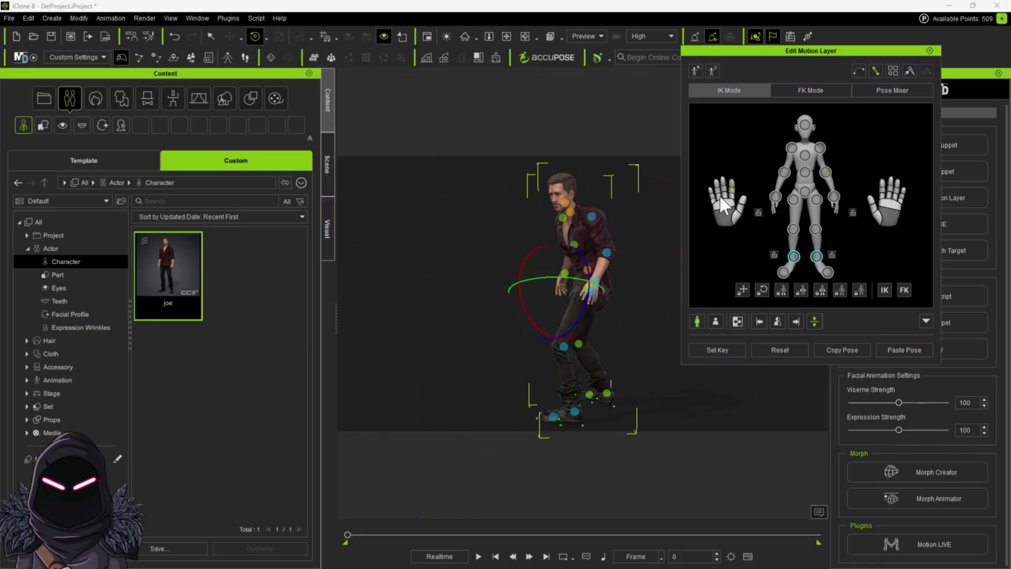
{"action": "mouse_move", "coordinate": [589, 275]}
{"action": "left_mouse_down"}
{"action": "mouse_move", "coordinate": [584, 258]}
{"action": "mouse_move", "coordinate": [580, 294]}
{"action": "mouse_move", "coordinate": [573, 265]}
{"action": "left_mouse_up"}
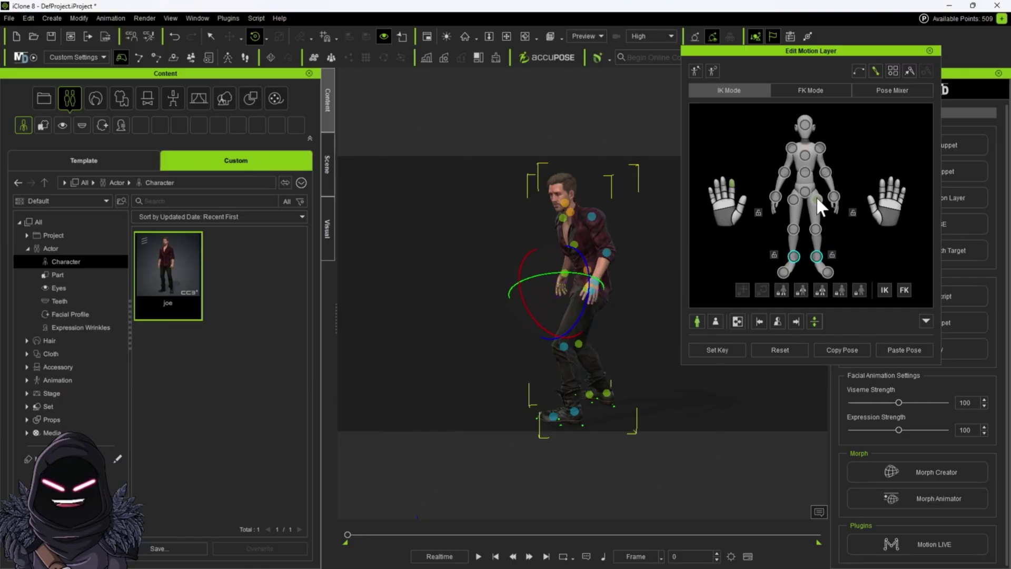
{"action": "left_click", "coordinate": [824, 172]}
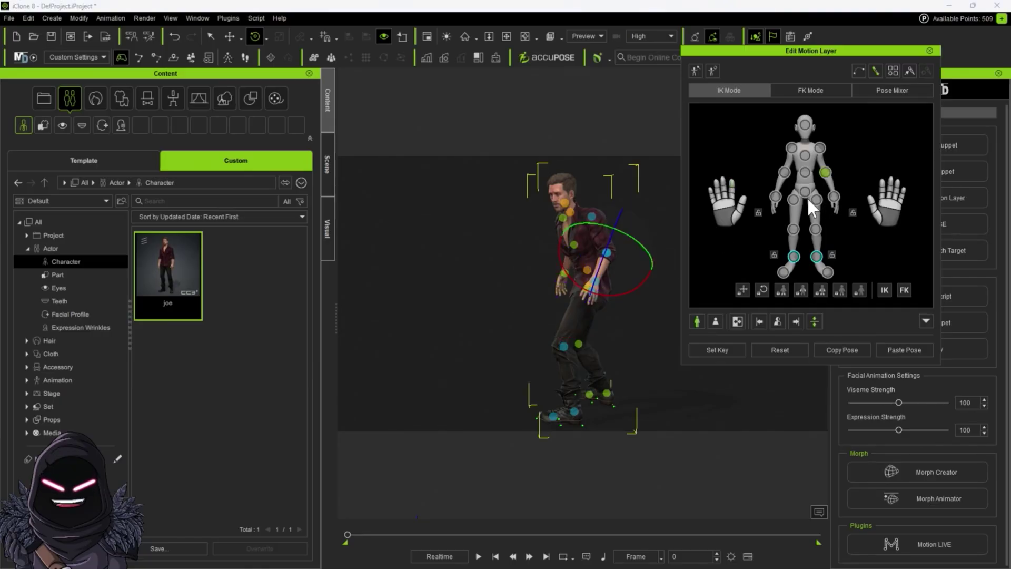
{"action": "left_click_drag", "start_coordinate": [603, 300], "coordinate": [610, 299]}
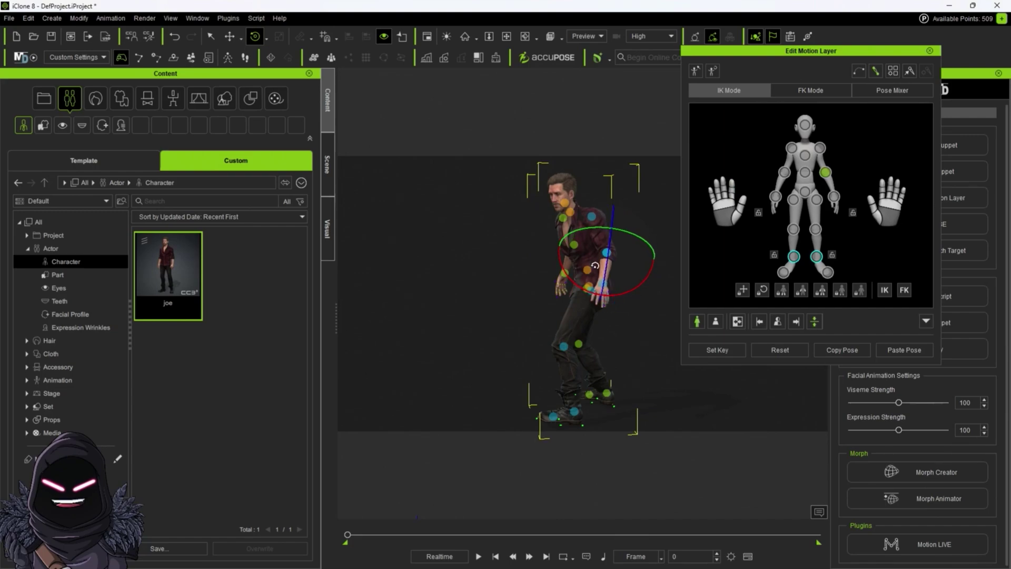
{"action": "left_click", "coordinate": [783, 171]}
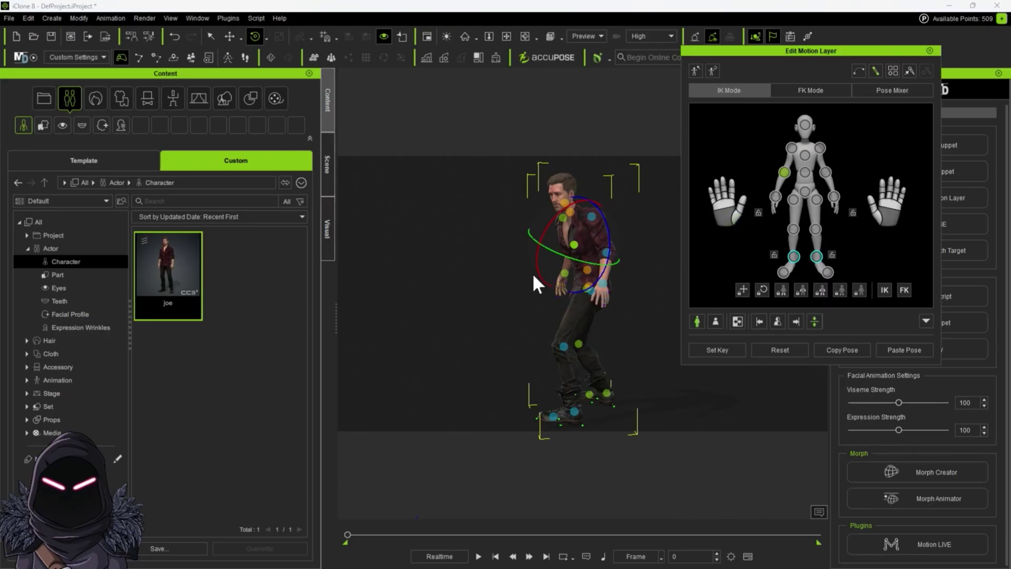
{"action": "left_click_drag", "start_coordinate": [533, 275], "coordinate": [591, 281]}
Step: Select both shoulder joints together and shift them slightly with the Move tool
{"action": "key", "text": "w"}
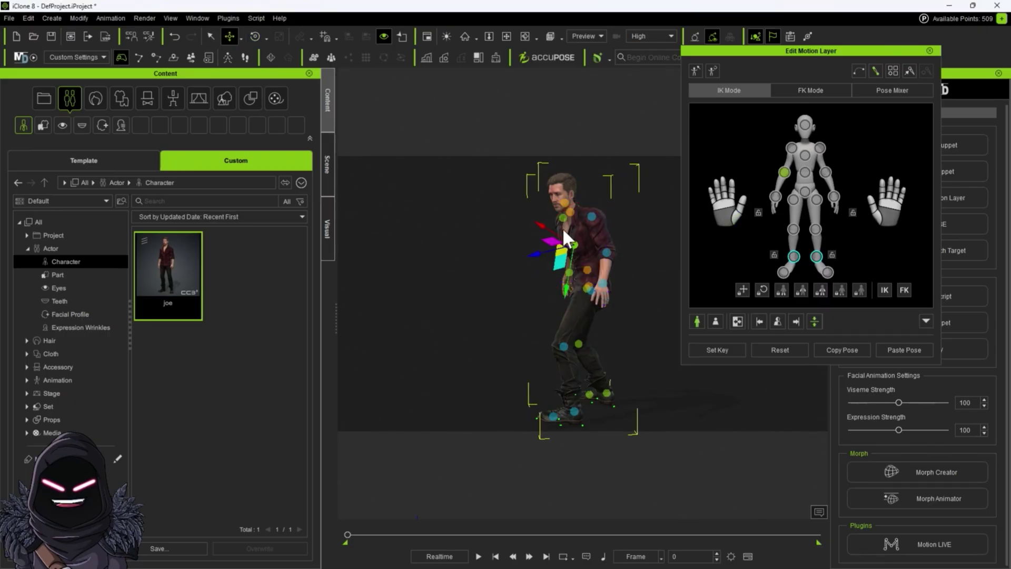
{"action": "left_click", "coordinate": [589, 217]}
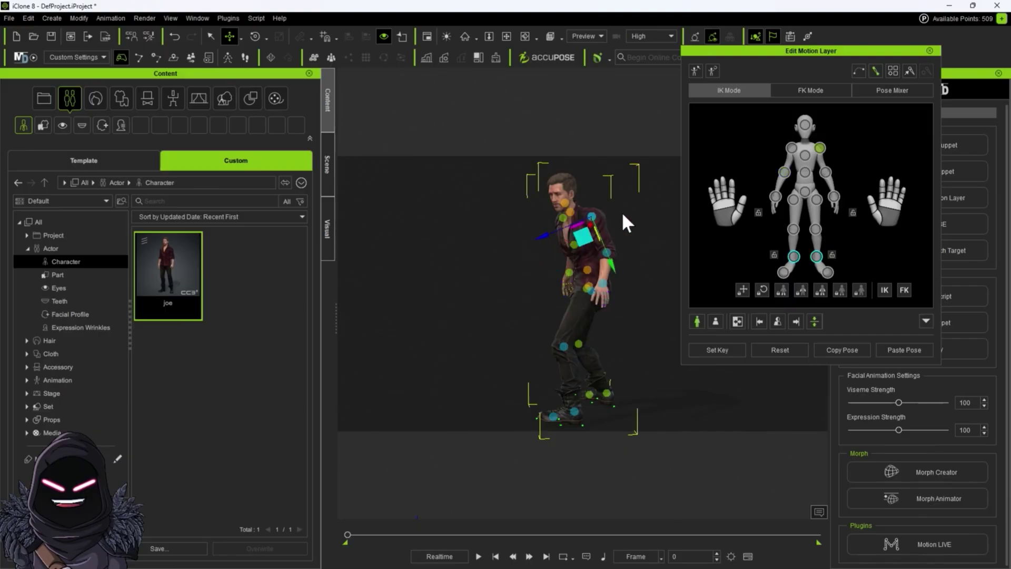
{"action": "left_click", "coordinate": [791, 150]}
{"action": "left_click_drag", "start_coordinate": [594, 262], "coordinate": [593, 259]}
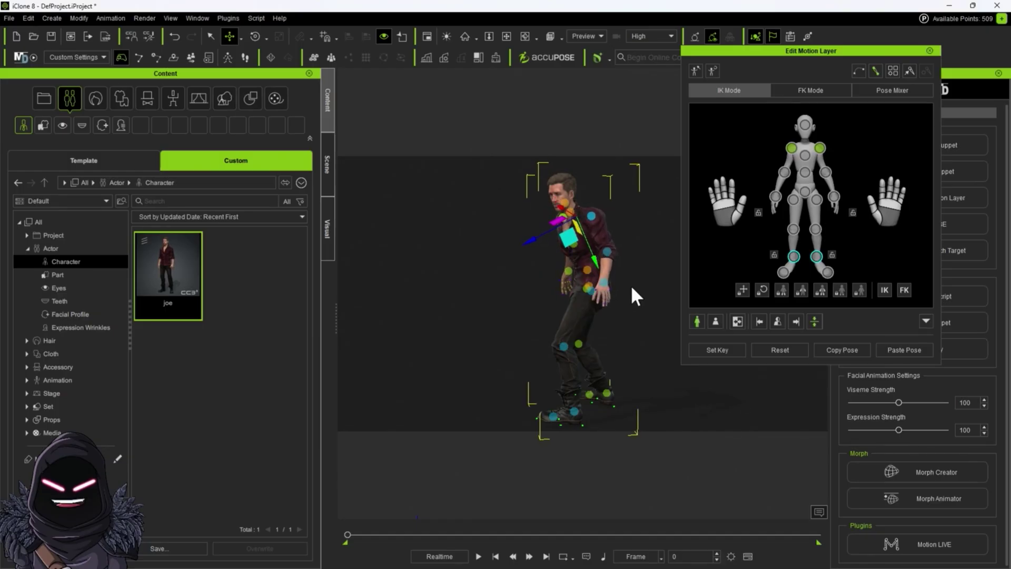
Step: Set a motion layer key for both shoulder and both forearm joints, and play the animation to check the adjusted arms
{"action": "key", "text": "c"}
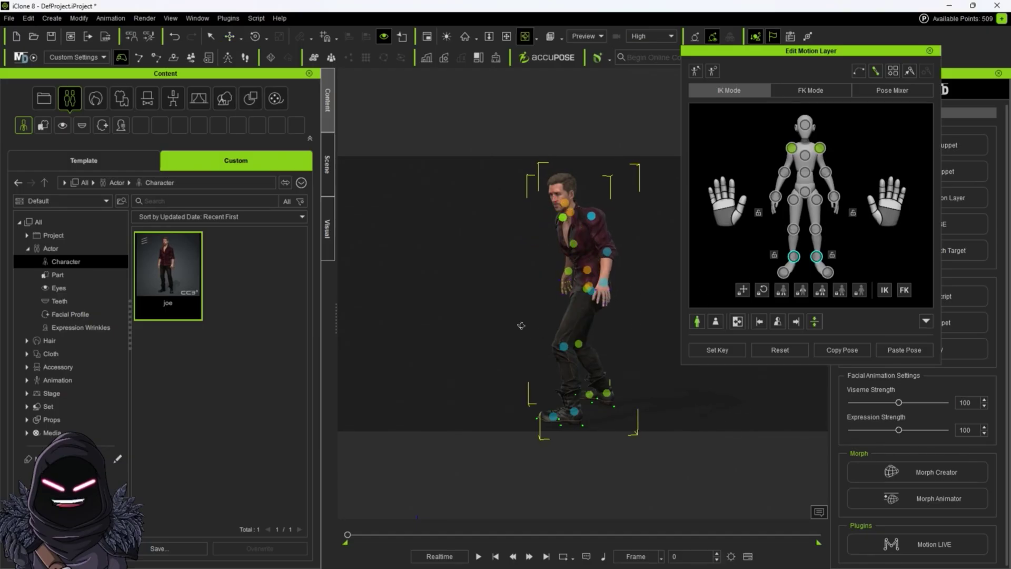
{"action": "left_click_drag", "start_coordinate": [525, 335], "coordinate": [720, 356]}
{"action": "left_click_drag", "start_coordinate": [624, 345], "coordinate": [509, 376]}
{"action": "left_click_drag", "start_coordinate": [628, 367], "coordinate": [464, 404]}
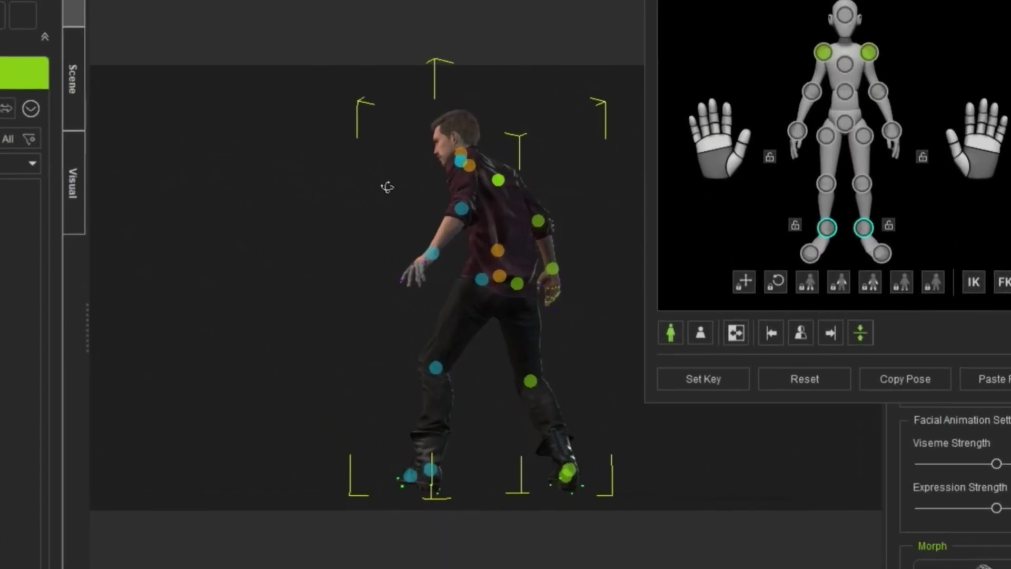
{"action": "left_click", "coordinate": [820, 55]}
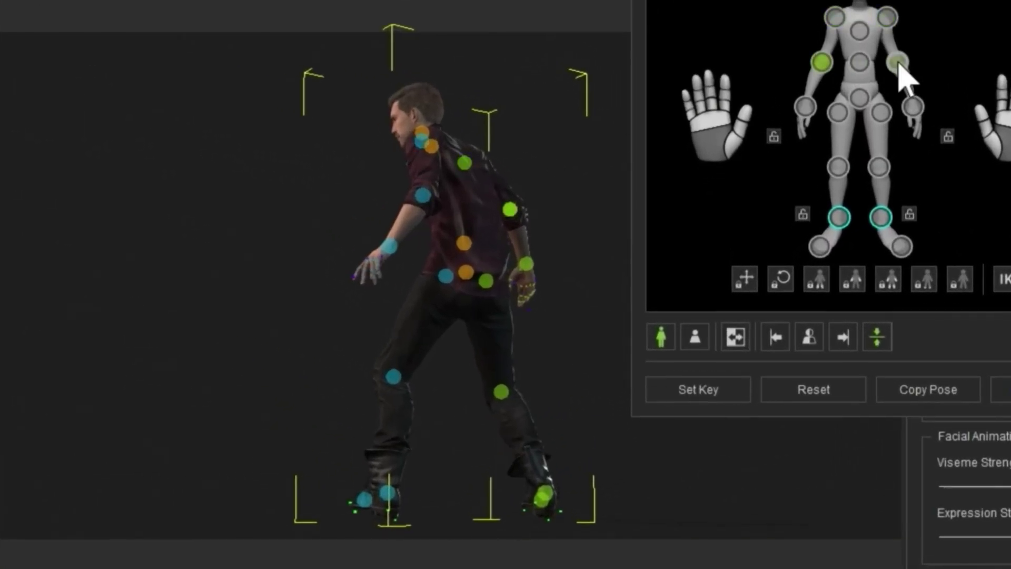
{"action": "left_click", "coordinate": [895, 62], "text": "ctrl"}
{"action": "left_click", "coordinate": [887, 13], "text": "ctrl"}
{"action": "left_click", "coordinate": [835, 15], "text": "ctrl"}
{"action": "left_click", "coordinate": [726, 394]}
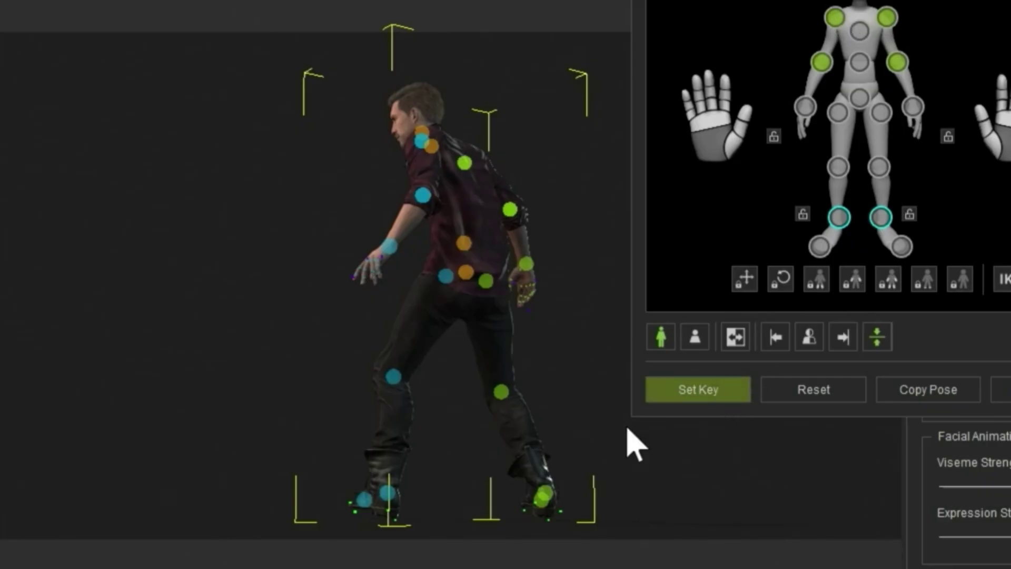
{"action": "key", "text": "space"}
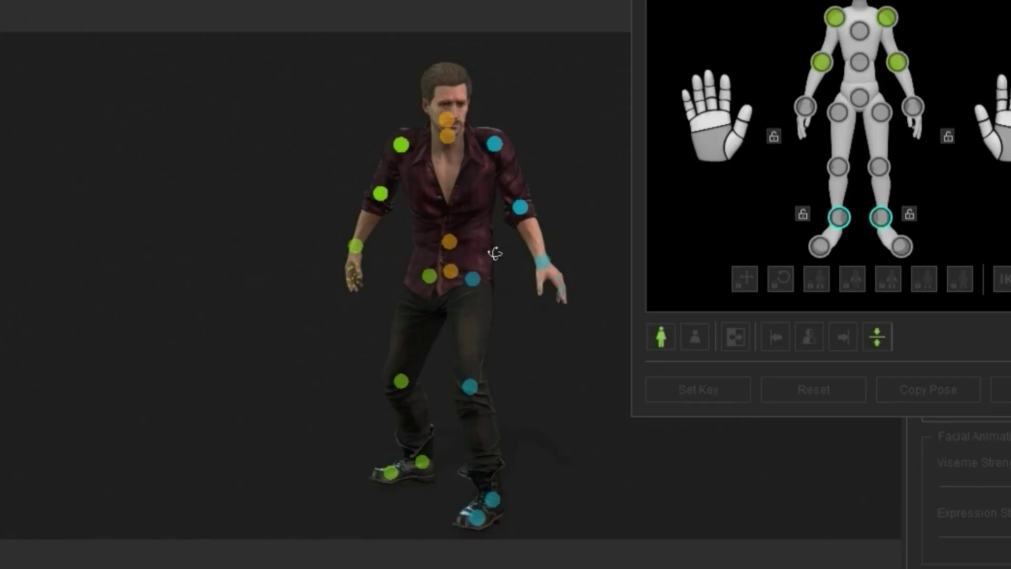
{"action": "left_click", "coordinate": [496, 253]}
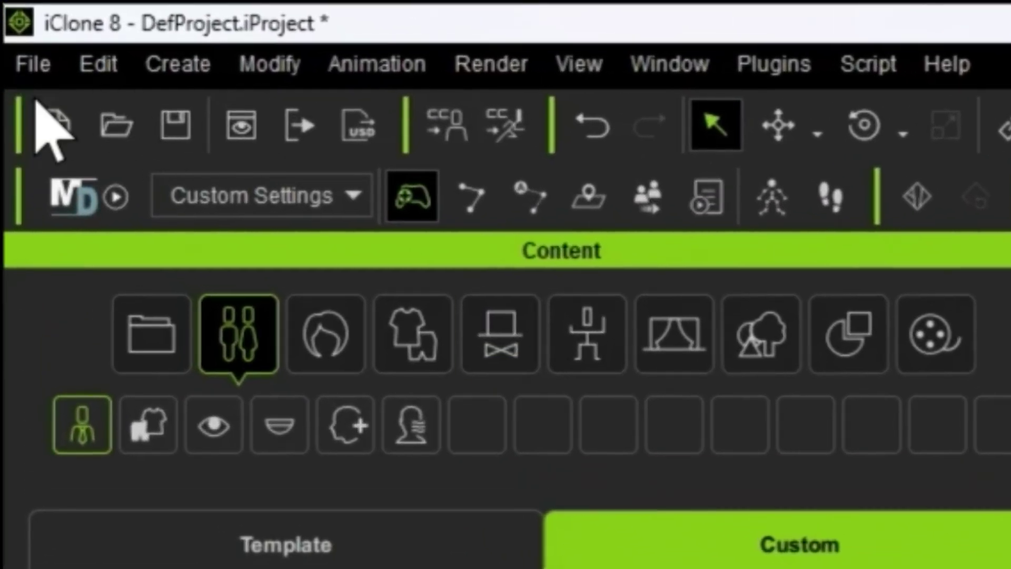
{"action": "left_click", "coordinate": [53, 66]}
{"action": "mouse_move", "coordinate": [99, 64]}
{"action": "mouse_move", "coordinate": [39, 74]}
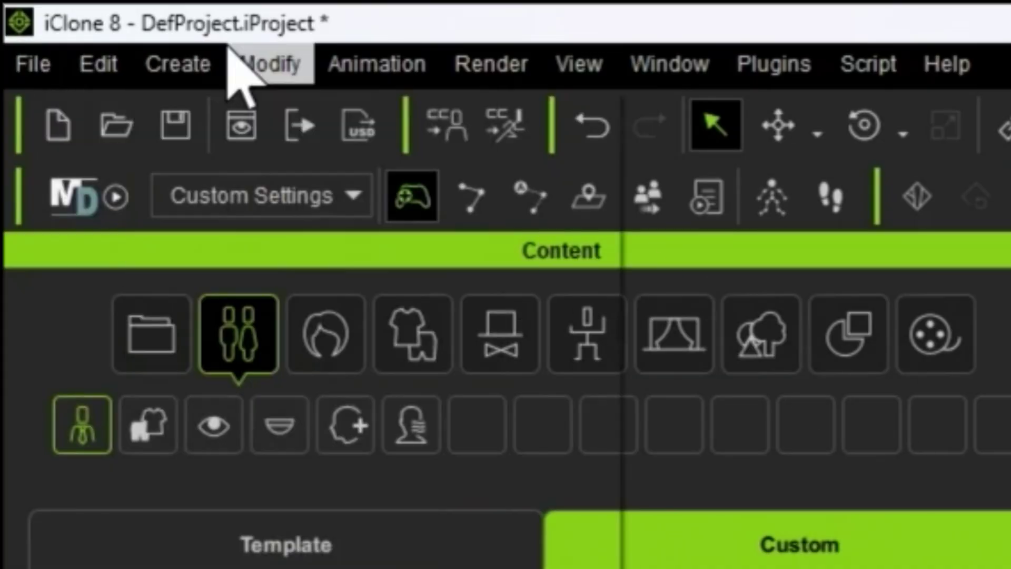
{"action": "mouse_move", "coordinate": [178, 64]}
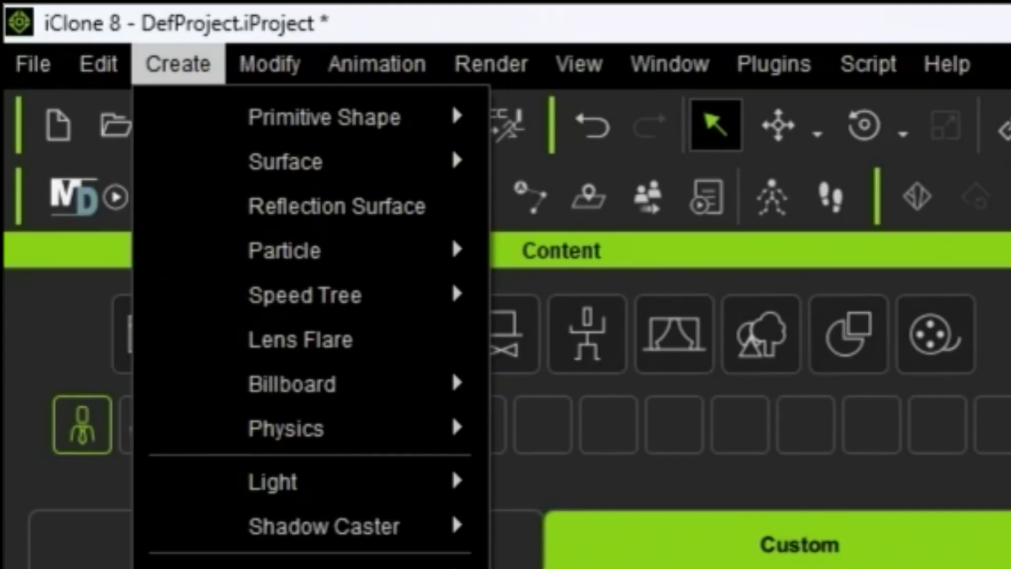
{"action": "left_click", "coordinate": [33, 62]}
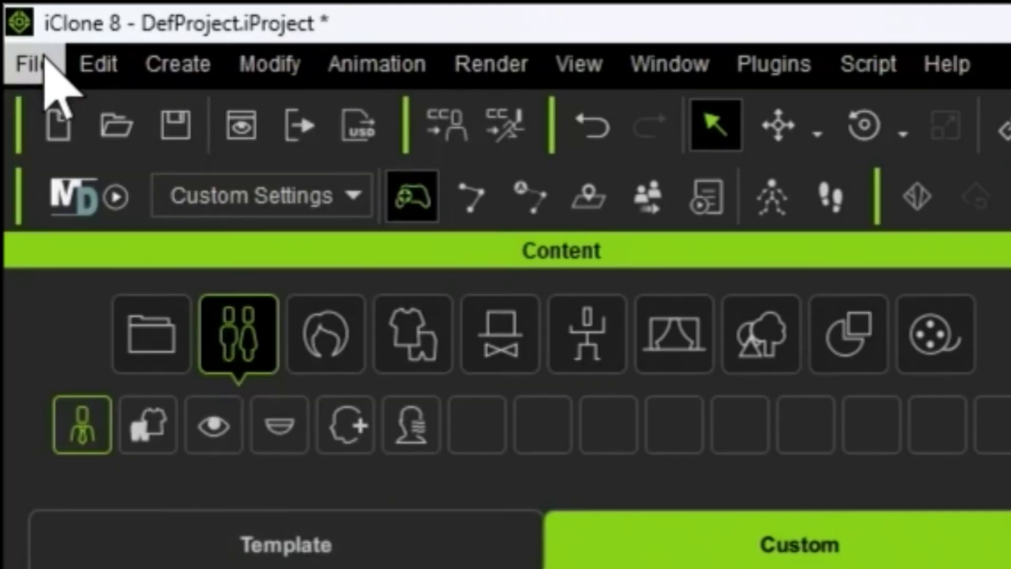
{"action": "left_click", "coordinate": [46, 63]}
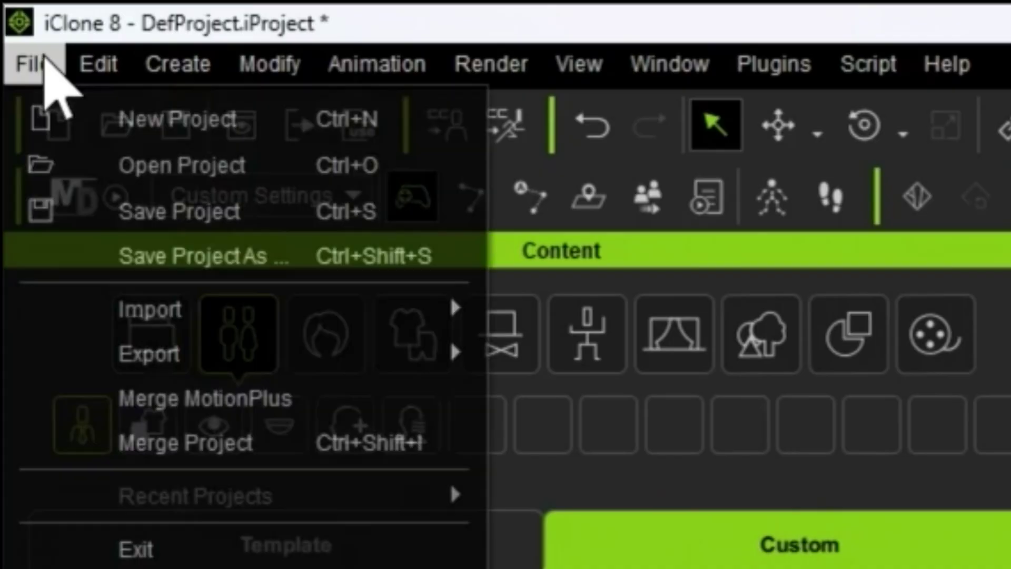
{"action": "mouse_move", "coordinate": [190, 359]}
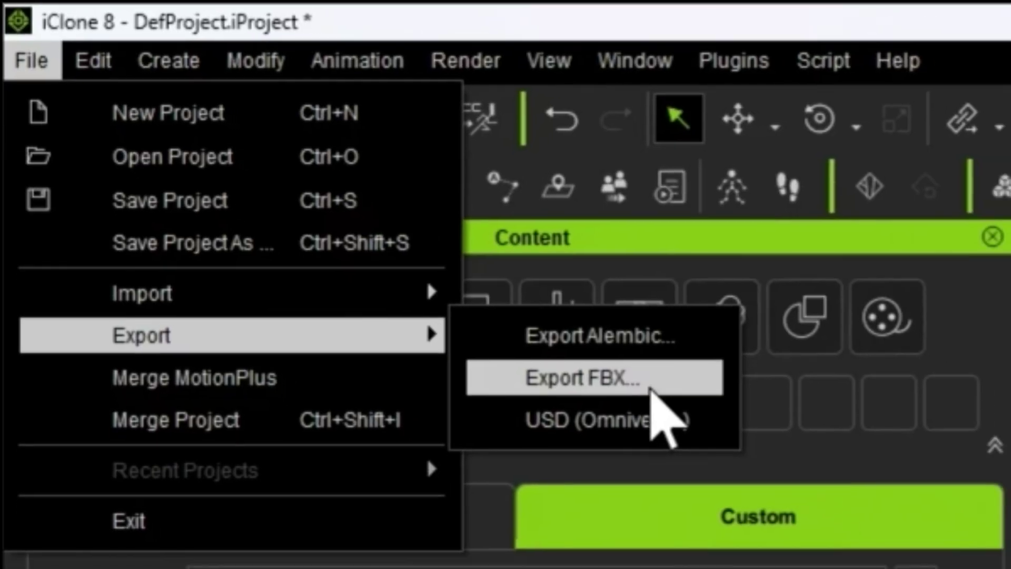
{"action": "left_click", "coordinate": [686, 408]}
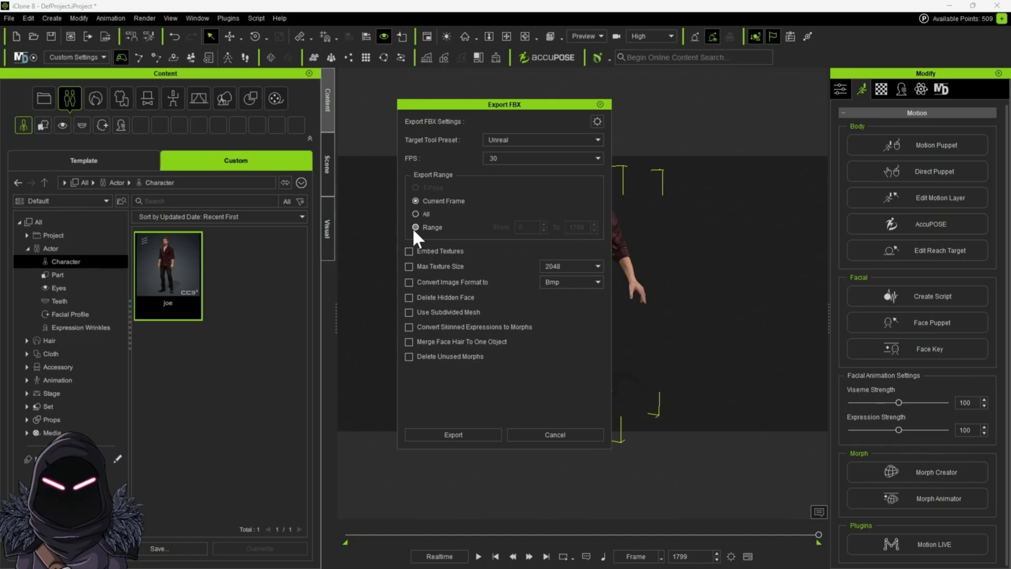
{"action": "left_click", "coordinate": [600, 105]}
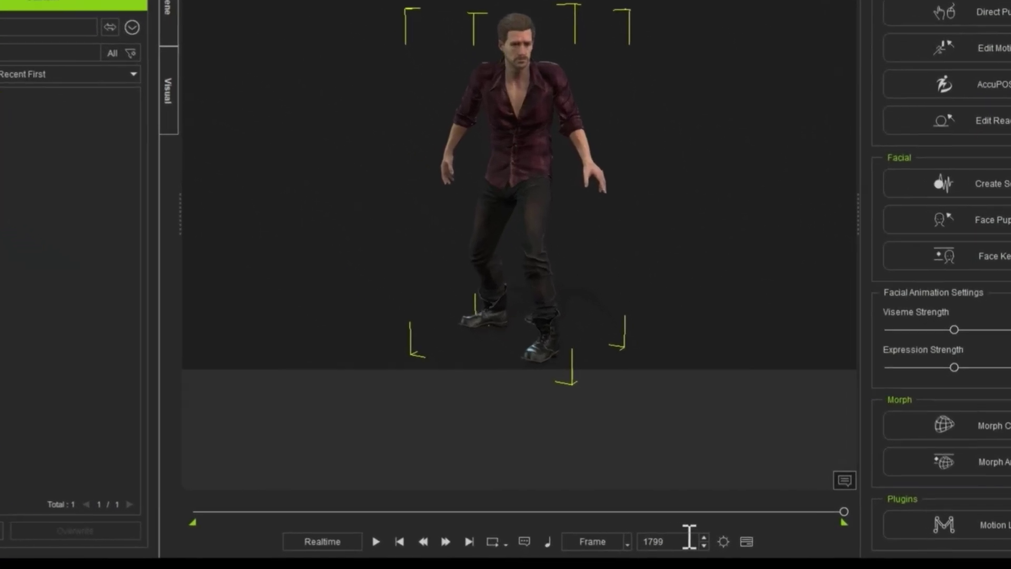
Step: Play the animation to check the arms, and switch to the Animation workspace layout with a wider Timeline
{"action": "left_click", "coordinate": [377, 542]}
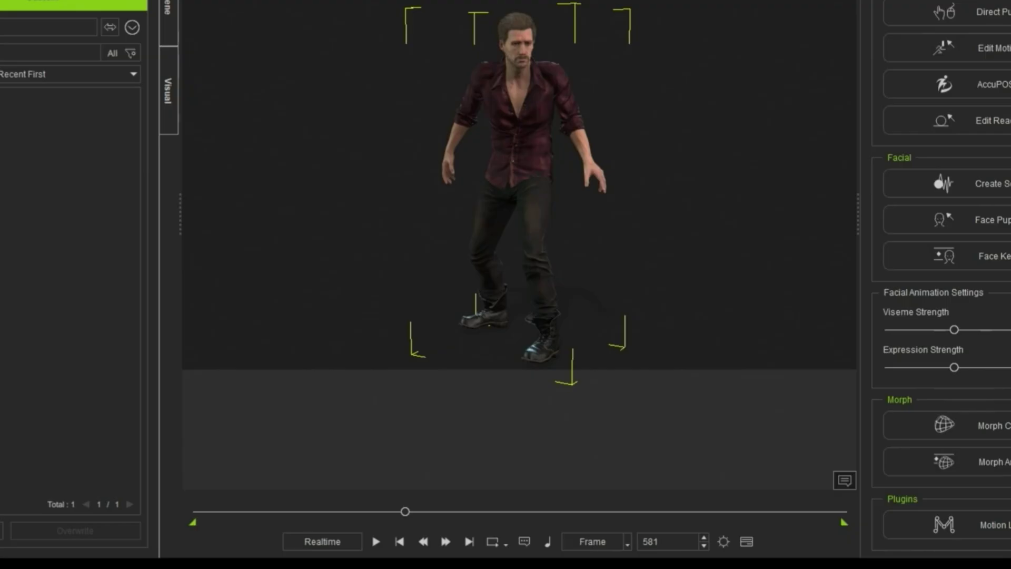
{"action": "left_click", "coordinate": [193, 13]}
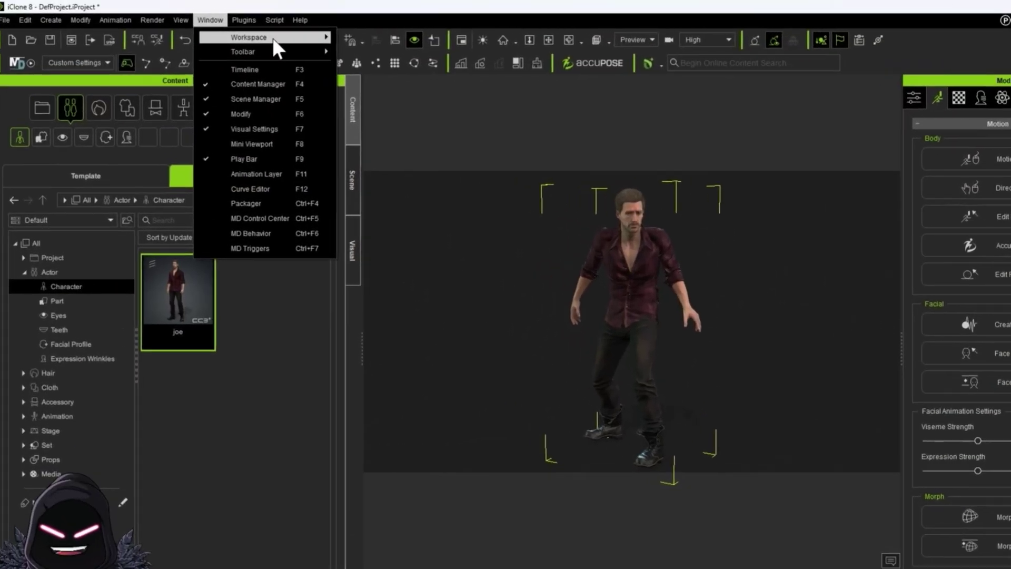
{"action": "mouse_move", "coordinate": [253, 31]}
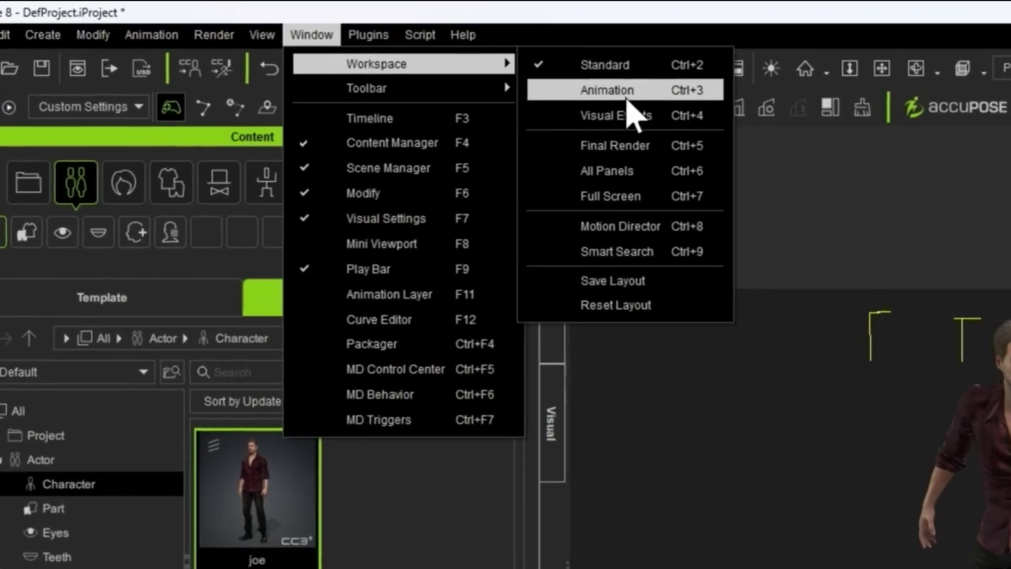
{"action": "left_click", "coordinate": [606, 79]}
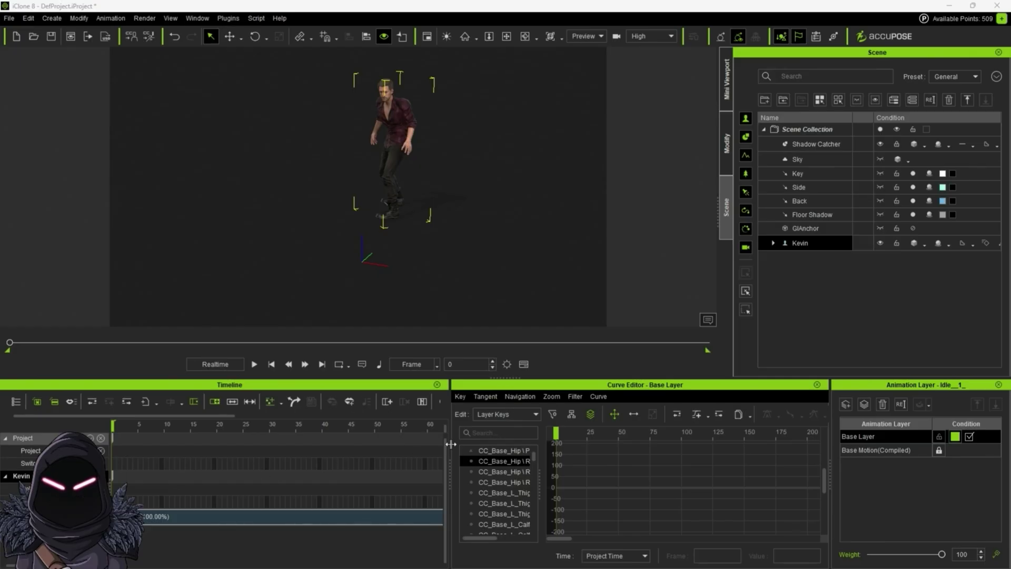
{"action": "left_click_drag", "start_coordinate": [451, 441], "coordinate": [575, 439]}
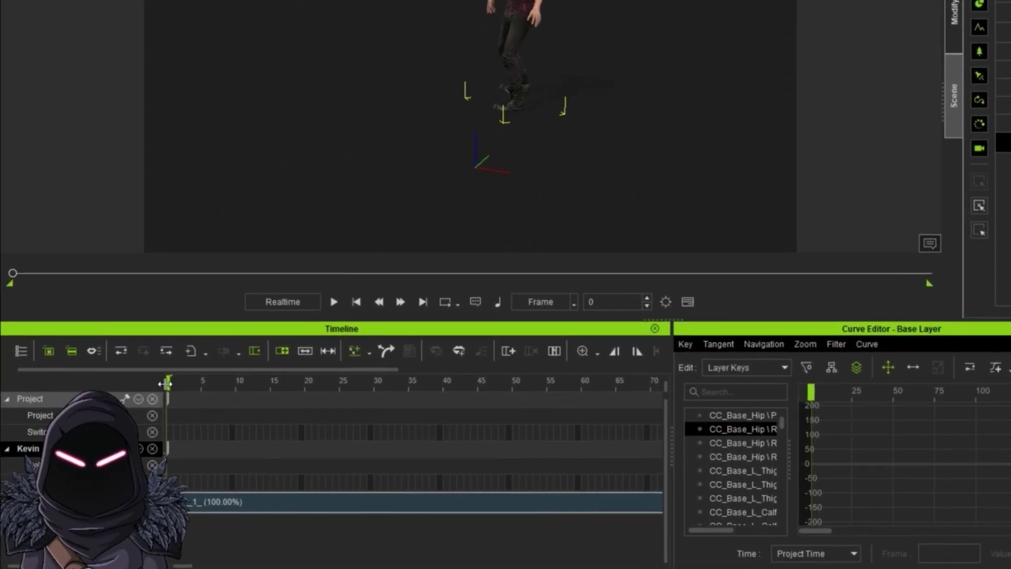
Step: Examine the character's motion track in the Timeline and show the idle clip's full length
{"action": "left_click", "coordinate": [18, 503]}
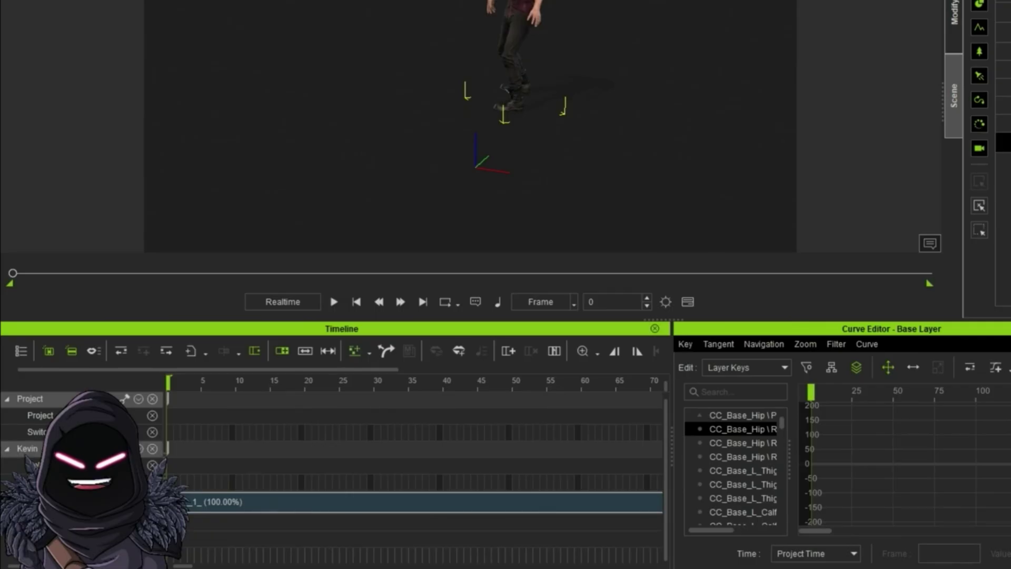
{"action": "scroll", "coordinate": [332, 477], "scroll_direction": "down", "scroll_amount": 1}
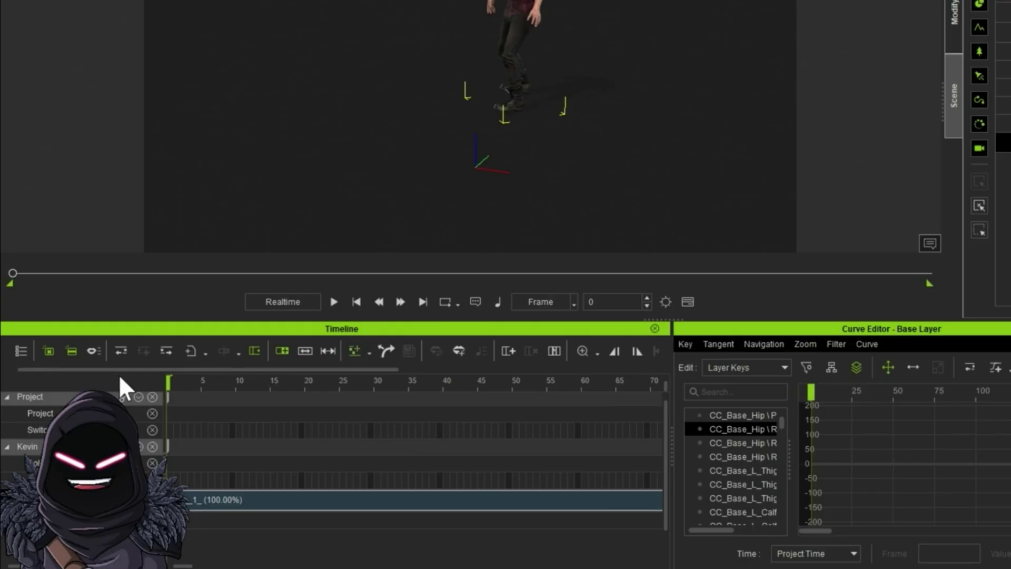
{"action": "left_click_drag", "start_coordinate": [168, 383], "coordinate": [270, 384]}
{"action": "scroll", "coordinate": [340, 464], "scroll_direction": "down", "scroll_amount": 5}
{"action": "scroll", "coordinate": [342, 460], "scroll_direction": "up", "scroll_amount": 5}
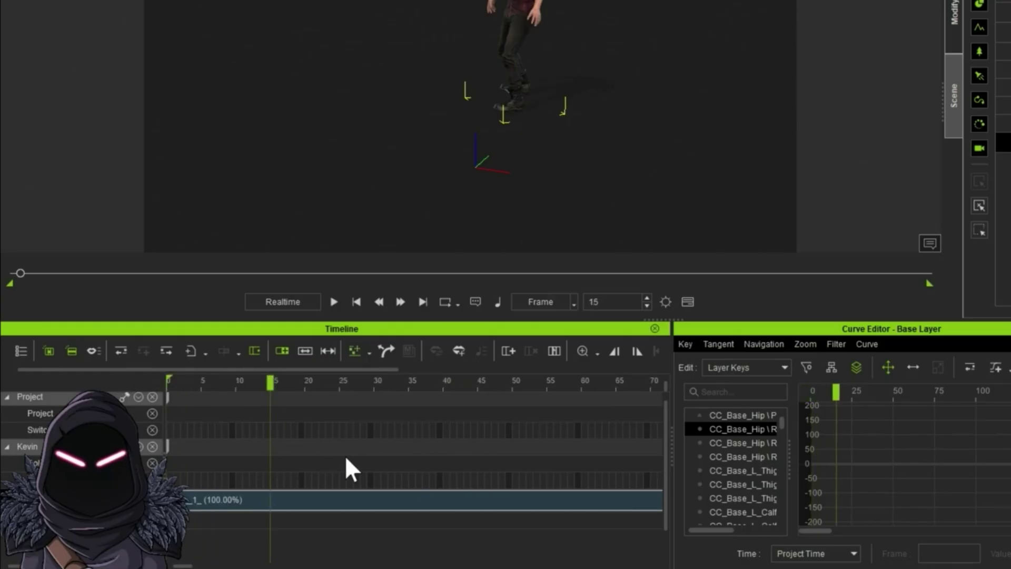
{"action": "scroll", "coordinate": [346, 459], "scroll_direction": "down", "scroll_amount": 4, "text": "ctrl"}
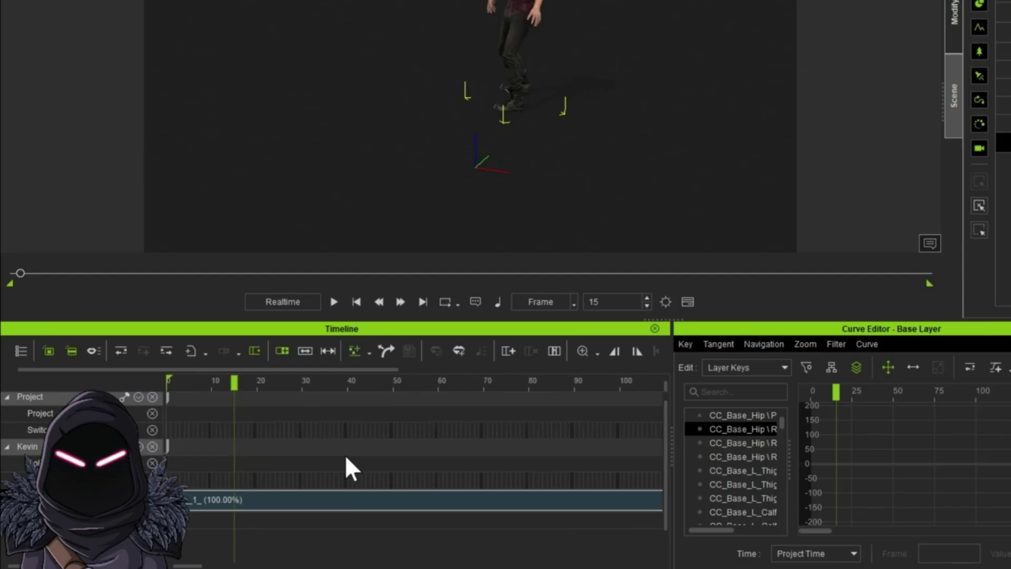
{"action": "scroll", "coordinate": [346, 457], "scroll_direction": "down", "scroll_amount": 6, "text": "ctrl"}
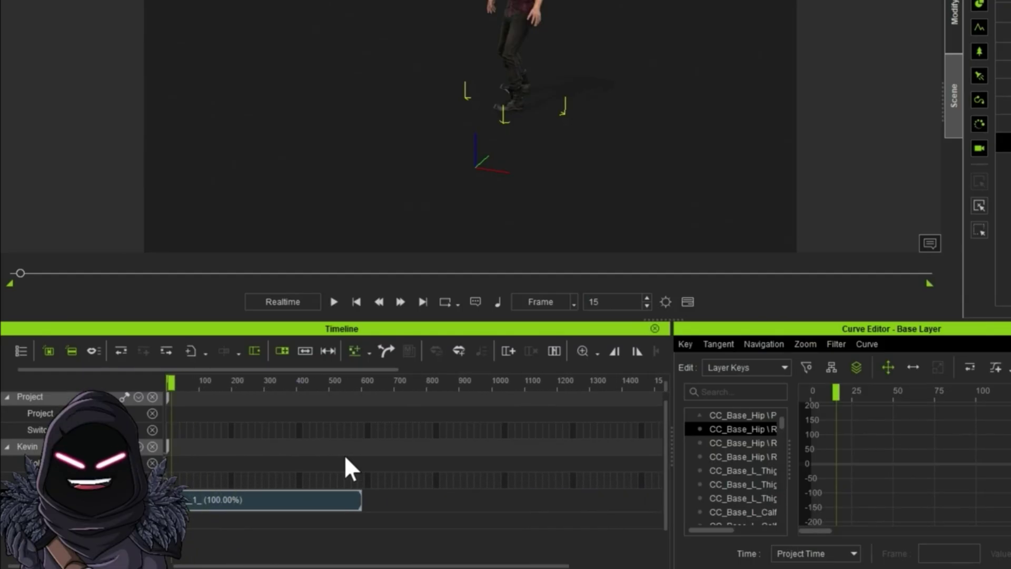
{"action": "scroll", "coordinate": [346, 458], "scroll_direction": "down", "scroll_amount": 2, "text": "ctrl"}
{"action": "scroll", "coordinate": [346, 458], "scroll_direction": "up", "scroll_amount": 1, "text": "ctrl"}
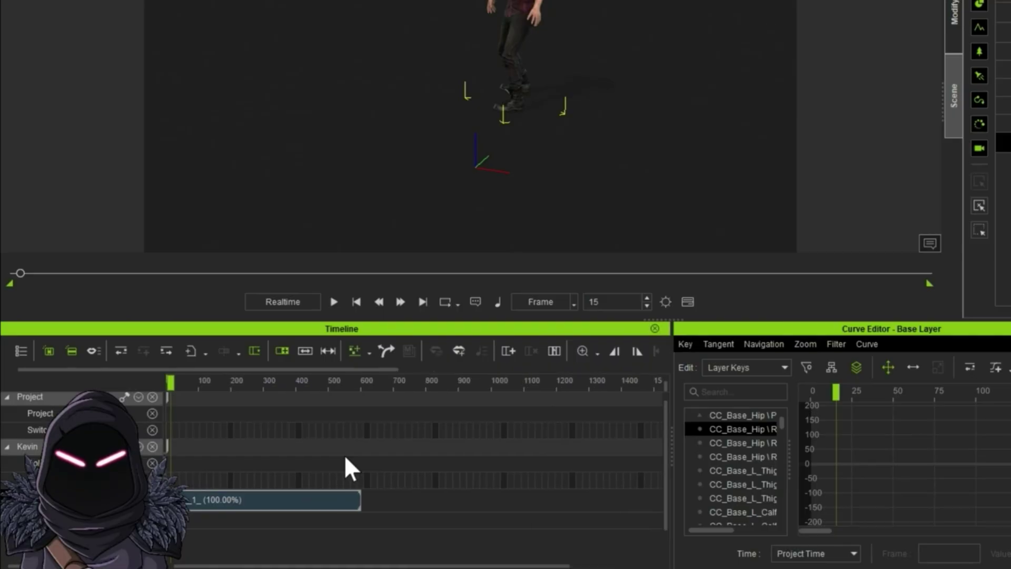
Step: Move the playhead to the end of the idle clip and step frame by frame around frame 600
{"action": "left_click_drag", "start_coordinate": [179, 387], "coordinate": [362, 401]}
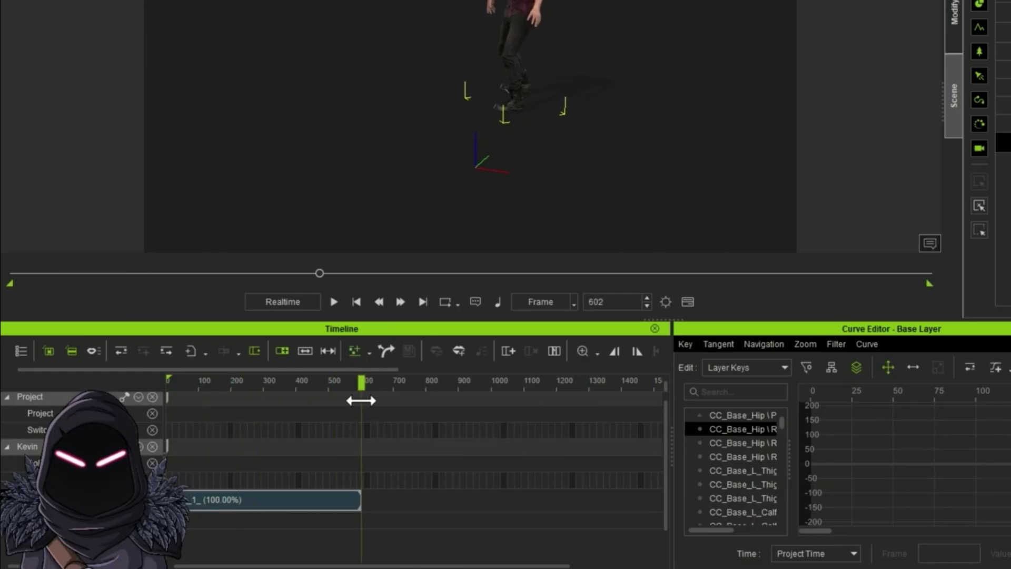
{"action": "left_click_drag", "start_coordinate": [361, 401], "coordinate": [361, 404]}
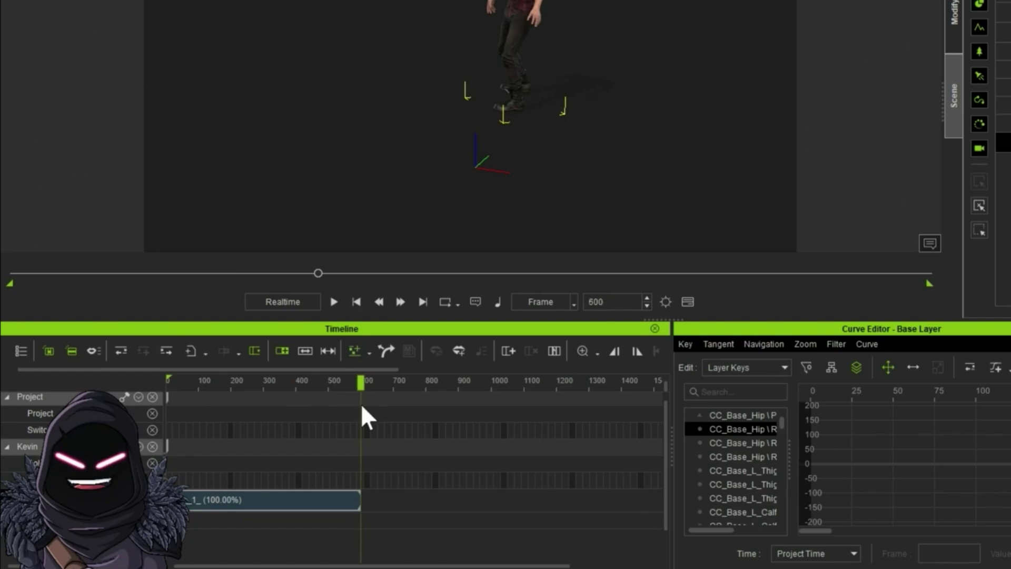
{"action": "key", "text": "Right"}
{"action": "key", "text": "Left"}
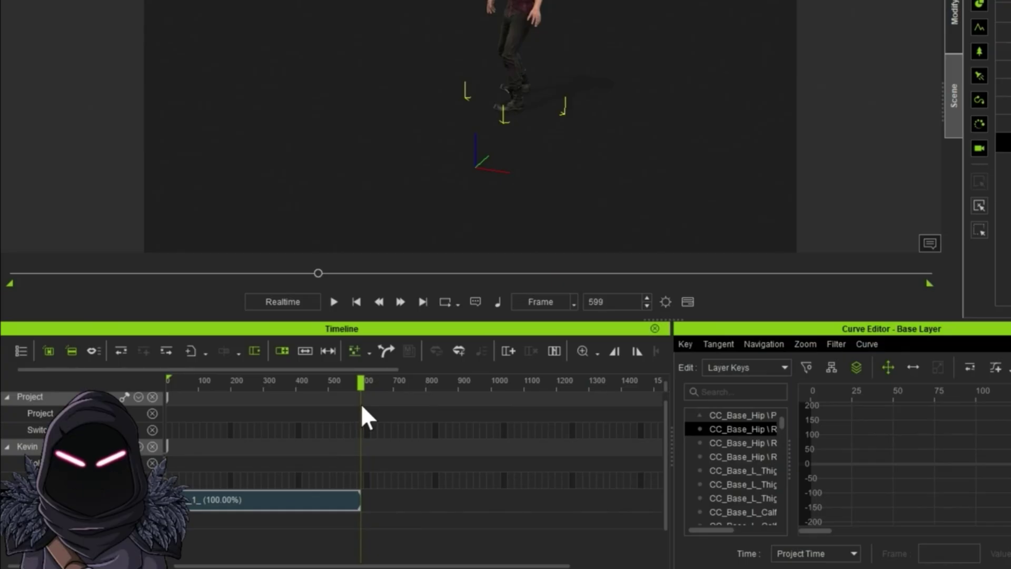
{"action": "key", "text": "Right"}
{"action": "key", "text": "Right"}
{"action": "key", "text": "Right"}
{"action": "key", "text": "Right"}
{"action": "key", "text": "Right"}
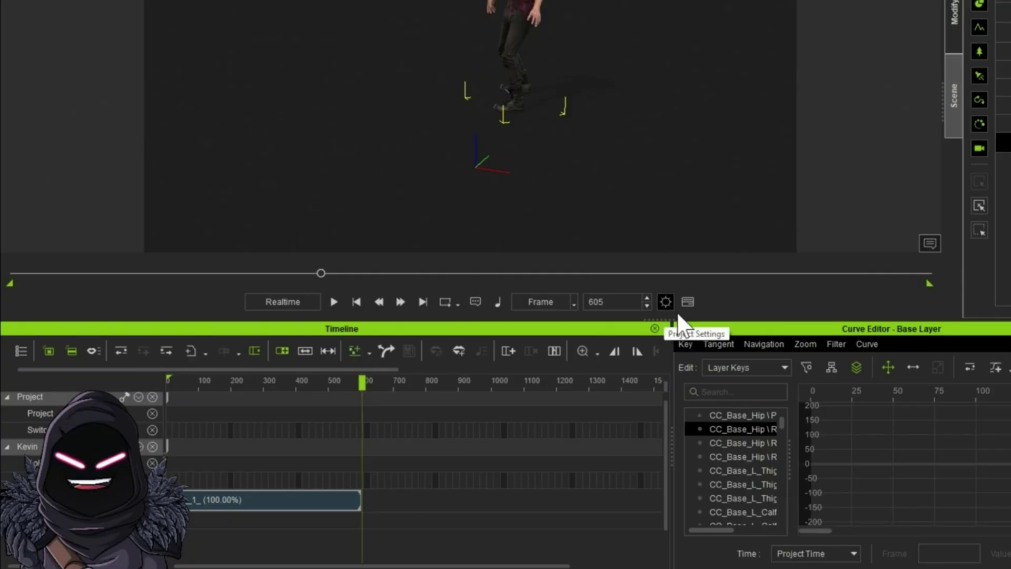
Step: Set the project's End Frames to 600 and Play Mode to Loop, and play the animation to check the loop
{"action": "left_click_drag", "start_coordinate": [1009, 74], "coordinate": [643, 50]}
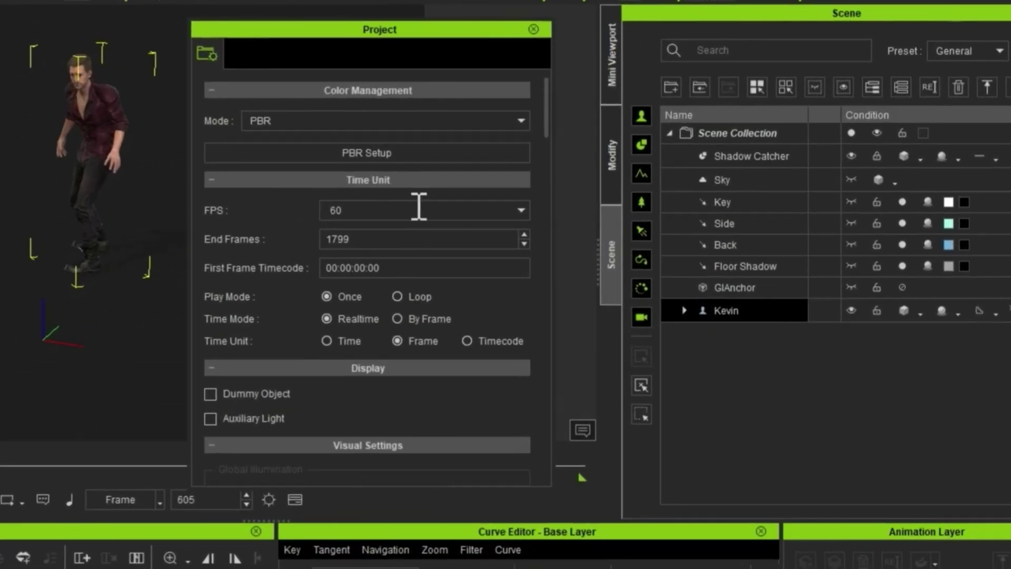
{"action": "left_click_drag", "start_coordinate": [355, 238], "coordinate": [285, 239]}
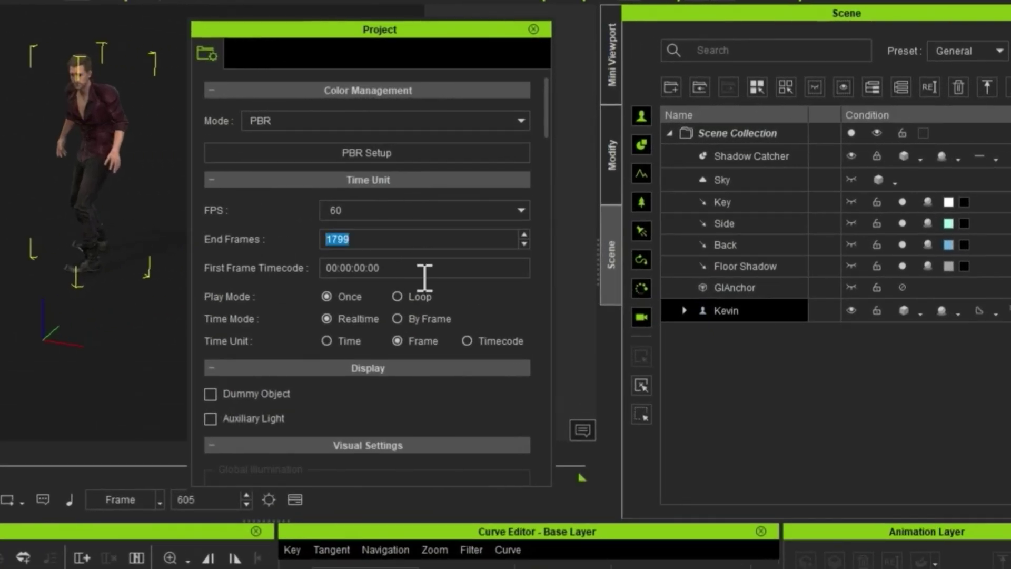
{"action": "type", "text": "600"}
{"action": "left_click", "coordinate": [423, 277]}
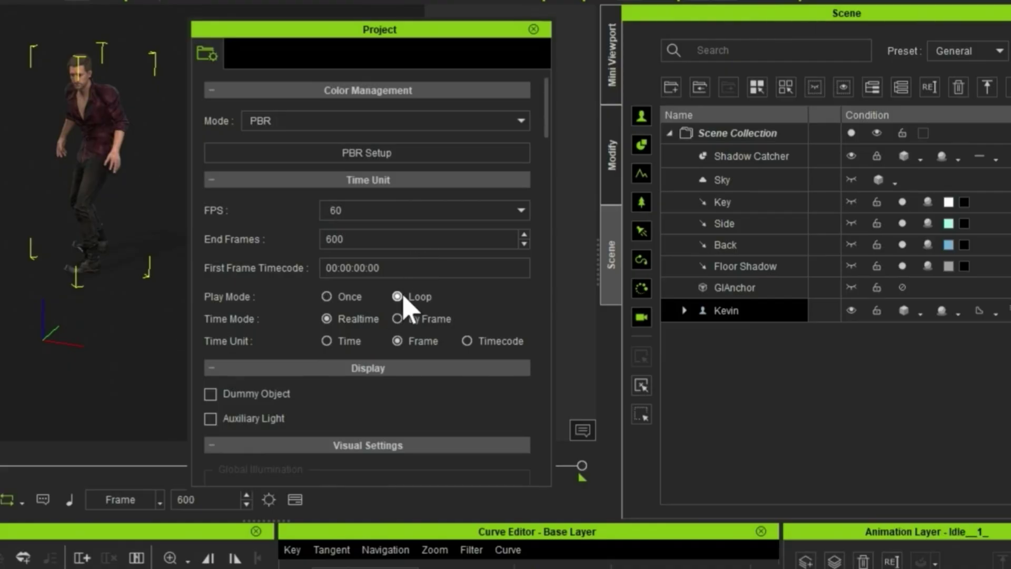
{"action": "left_click_drag", "start_coordinate": [425, 32], "coordinate": [843, 32]}
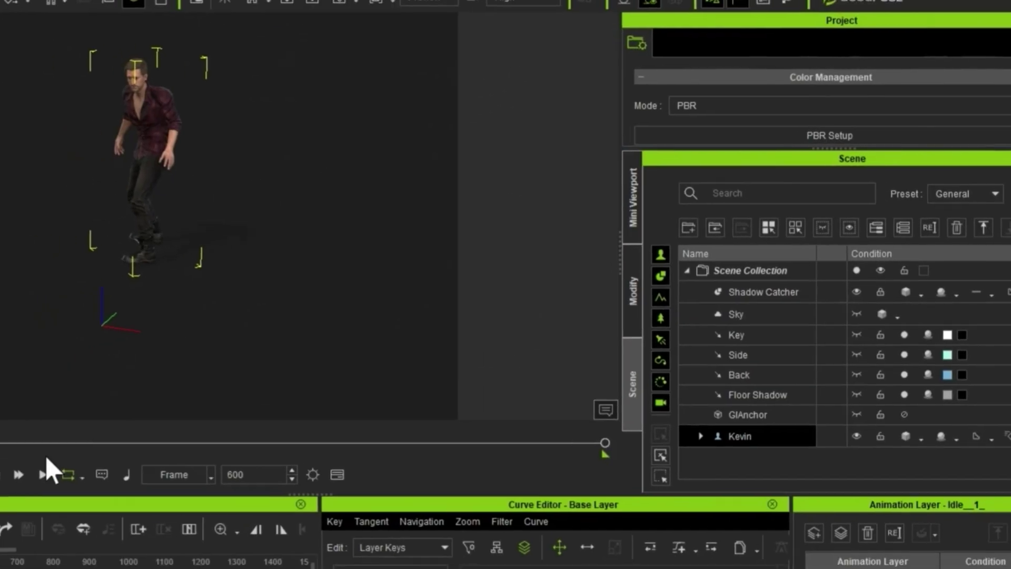
{"action": "left_click", "coordinate": [30, 447]}
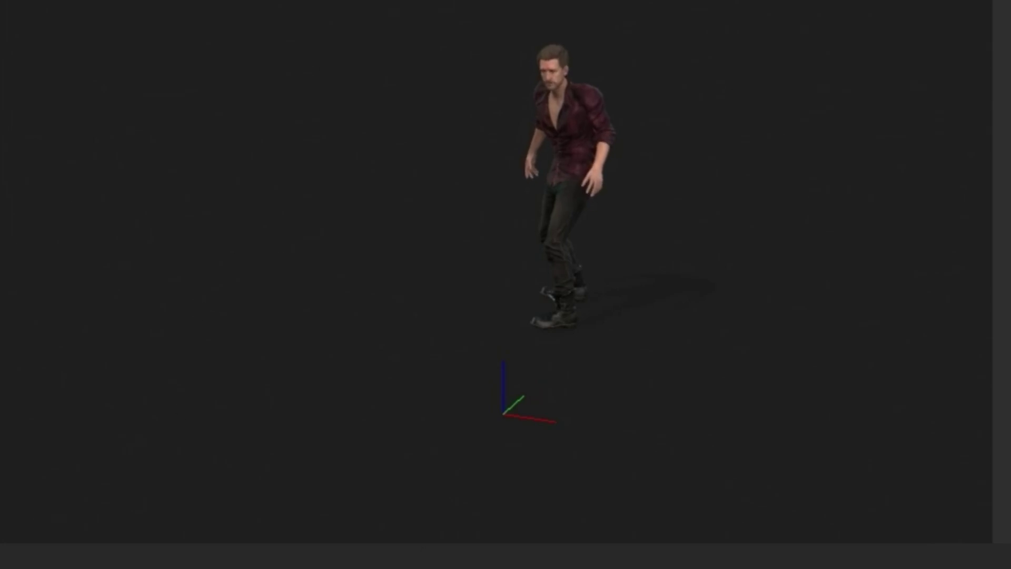
{"action": "key", "text": "space"}
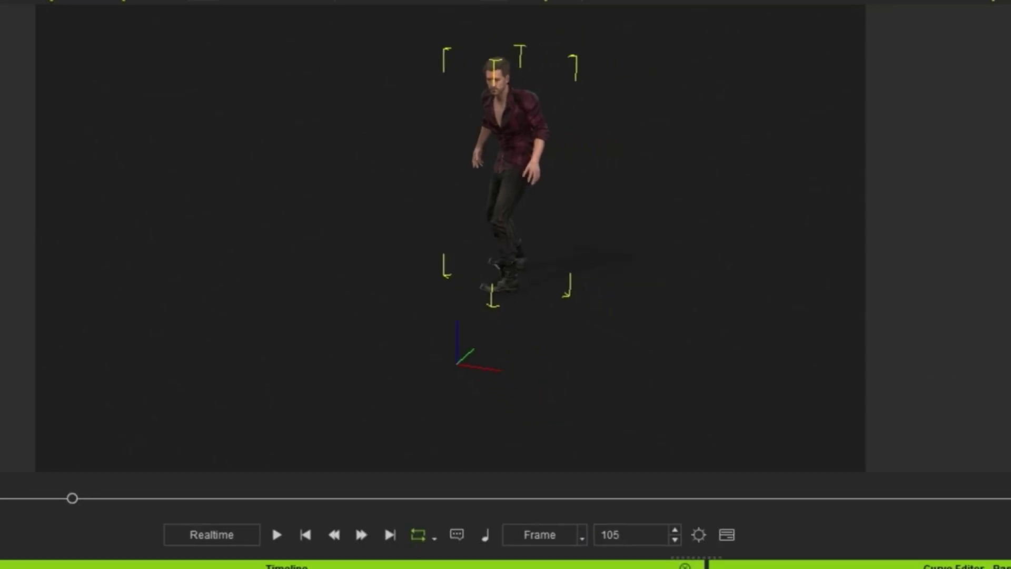
Step: Start an Unreal FBX export at 30 FPS with the range 0 to 600 and Embed Textures and Delete Hidden Face enabled
{"action": "left_click", "coordinate": [0, 3]}
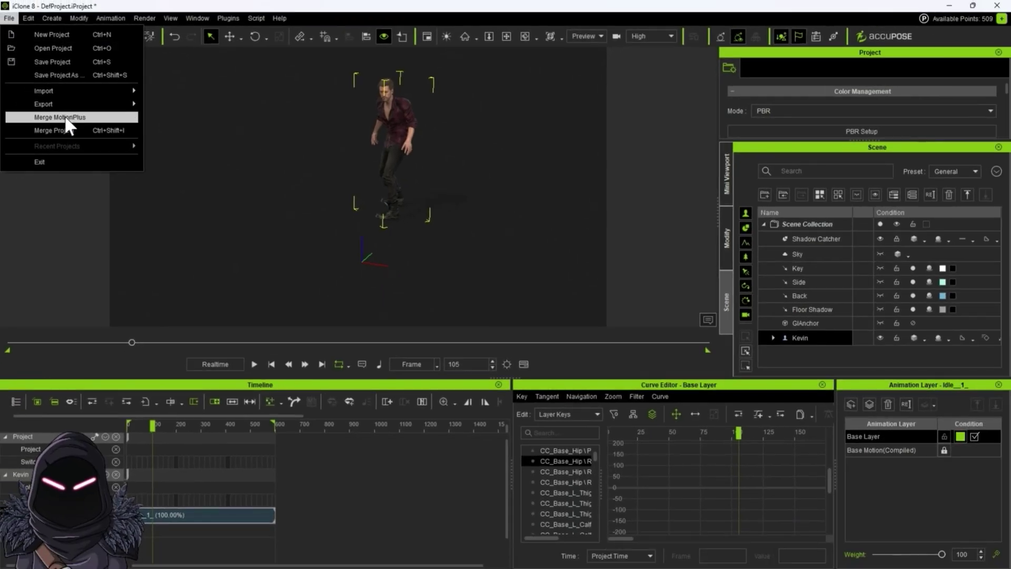
{"action": "mouse_move", "coordinate": [64, 107]}
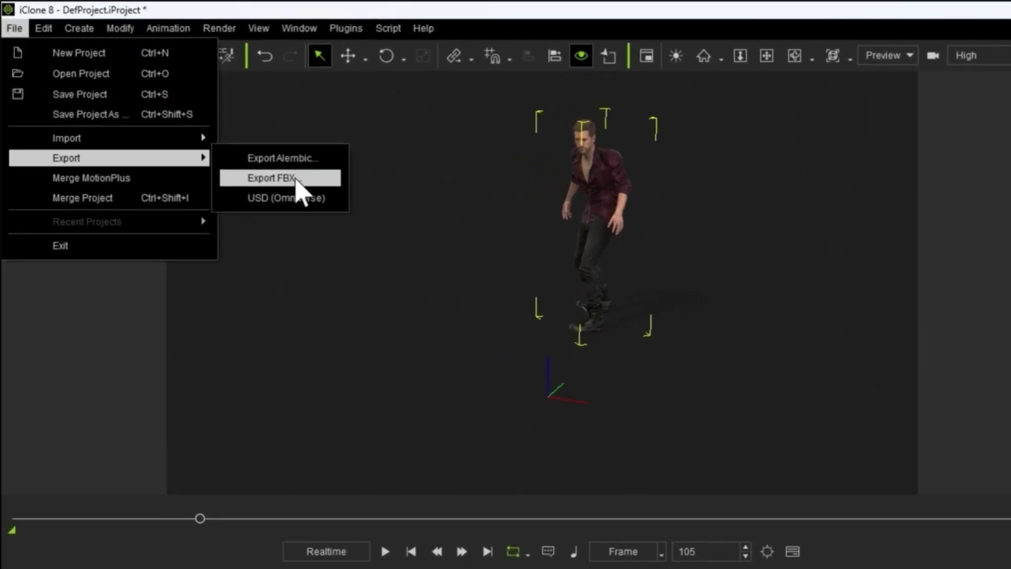
{"action": "left_click", "coordinate": [393, 238]}
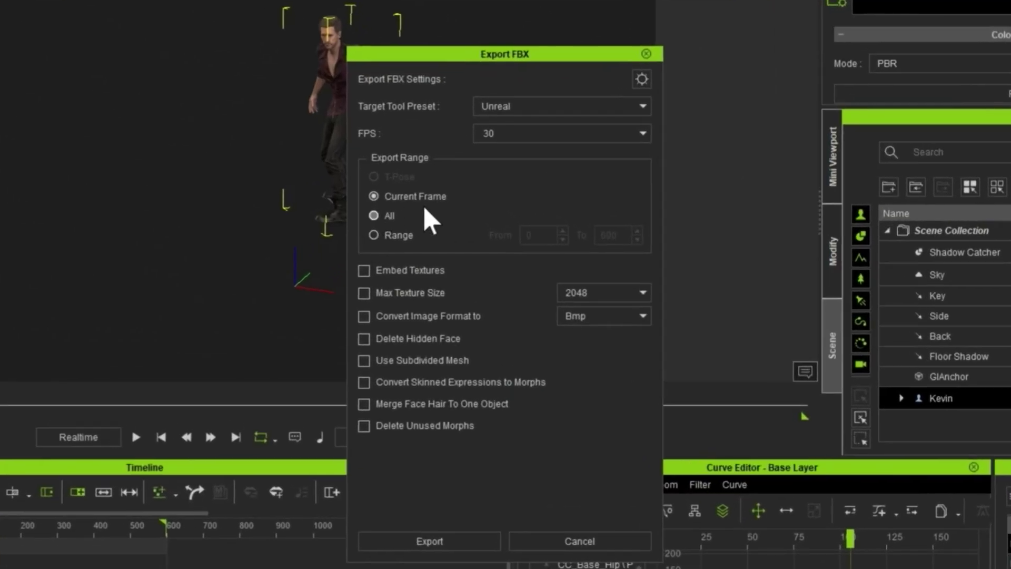
{"action": "left_click", "coordinate": [373, 235]}
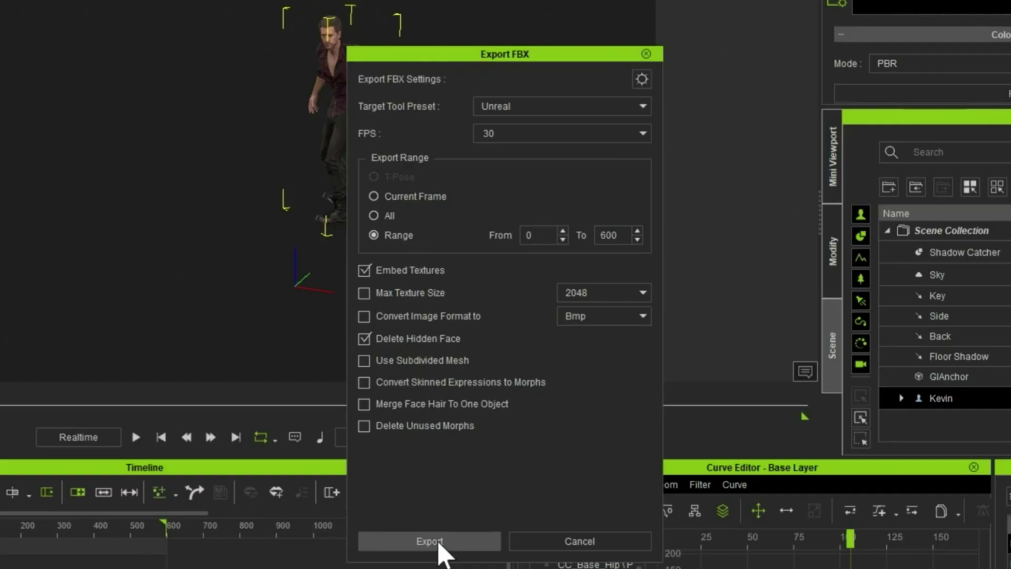
{"action": "left_click", "coordinate": [440, 542]}
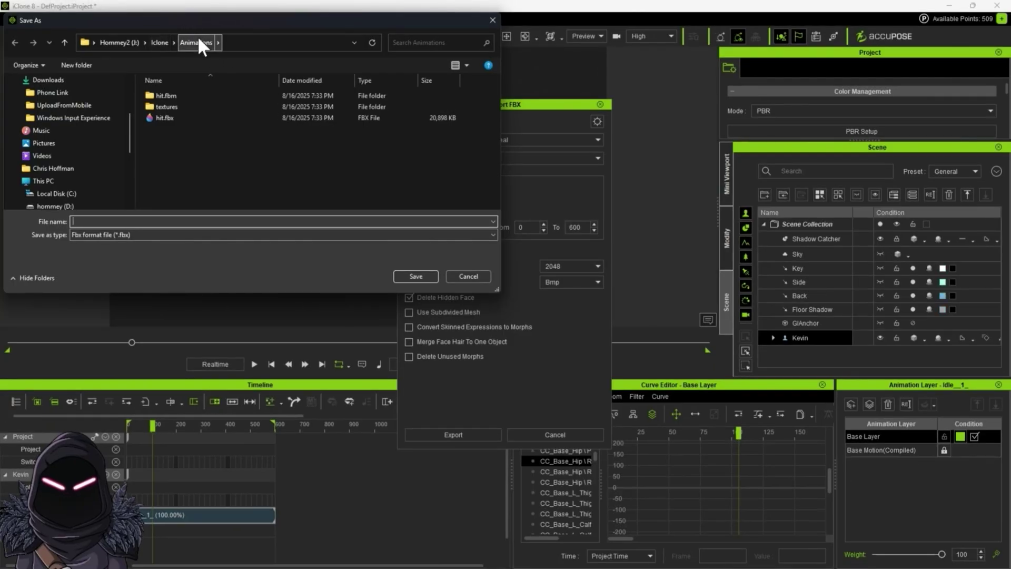
Step: Create a folder named Joe inside the Animations folder and open it as the export location
{"action": "left_click", "coordinate": [83, 61]}
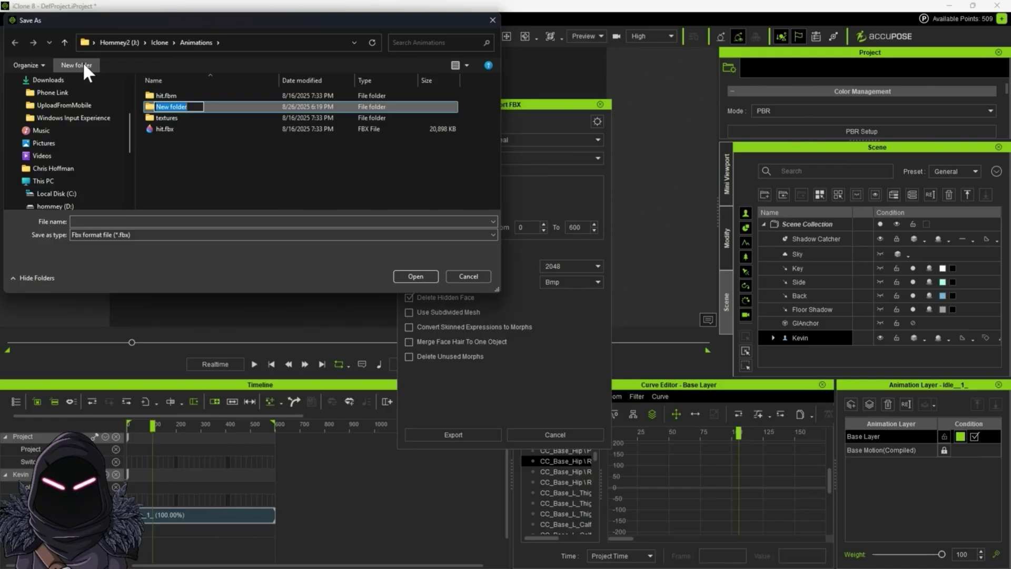
{"action": "type", "text": "Joe"}
{"action": "key", "text": "Return"}
{"action": "double_click", "coordinate": [180, 108]}
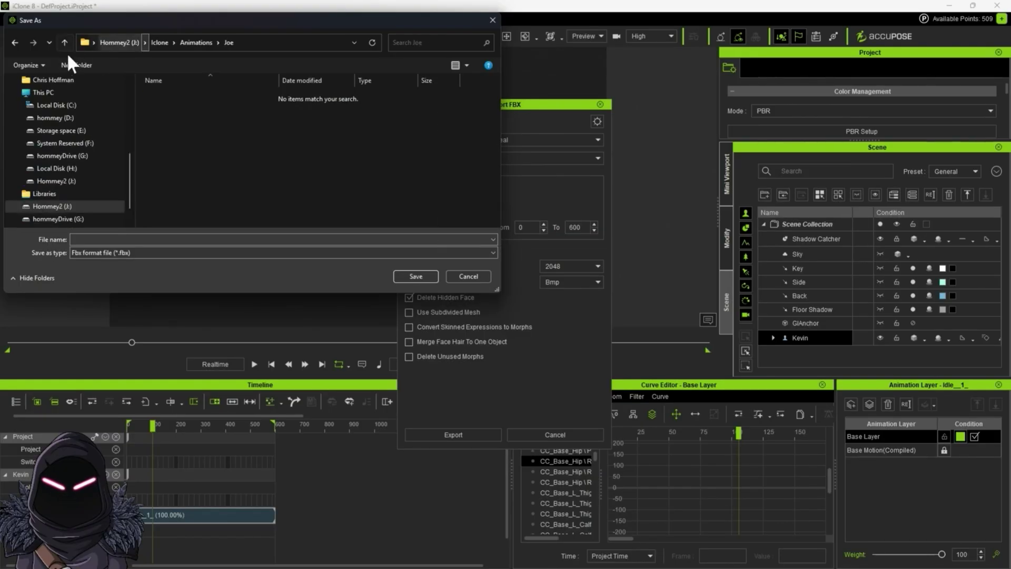
Step: Create a subfolder named Anim inside the Joe folder and open it
{"action": "left_click", "coordinate": [67, 64]}
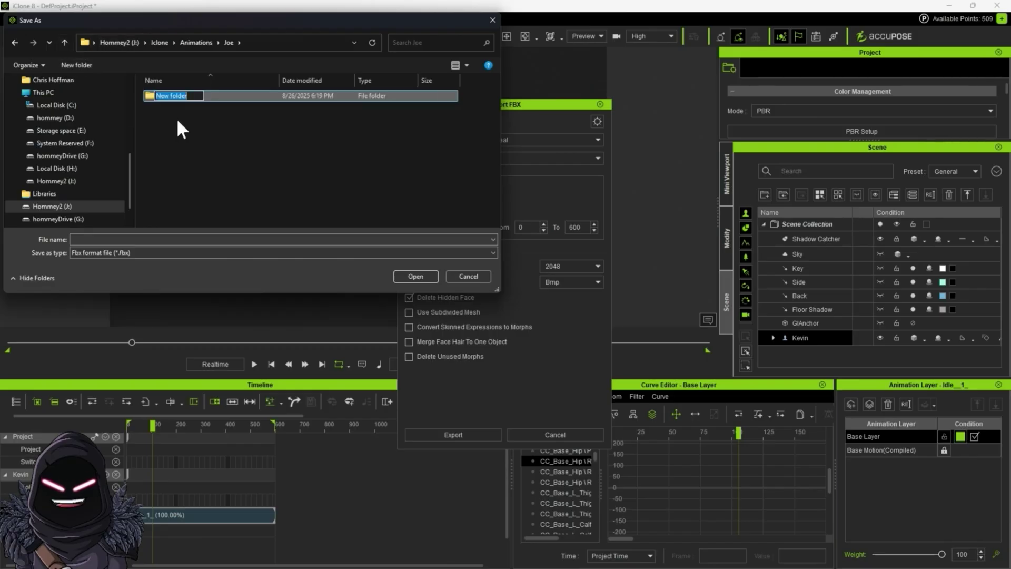
{"action": "key", "text": "Return"}
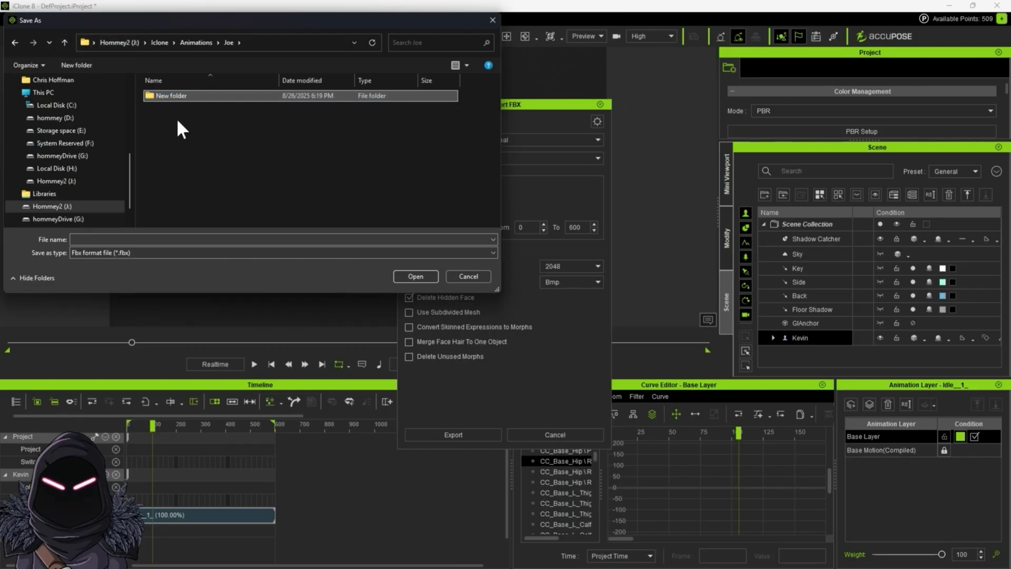
{"action": "left_click", "coordinate": [214, 96]}
{"action": "type", "text": "Anim"}
{"action": "key", "text": "Return"}
{"action": "double_click", "coordinate": [212, 96]}
Step: Save the FBX export as idle and dismiss the Auto Setup message
{"action": "left_click", "coordinate": [114, 238]}
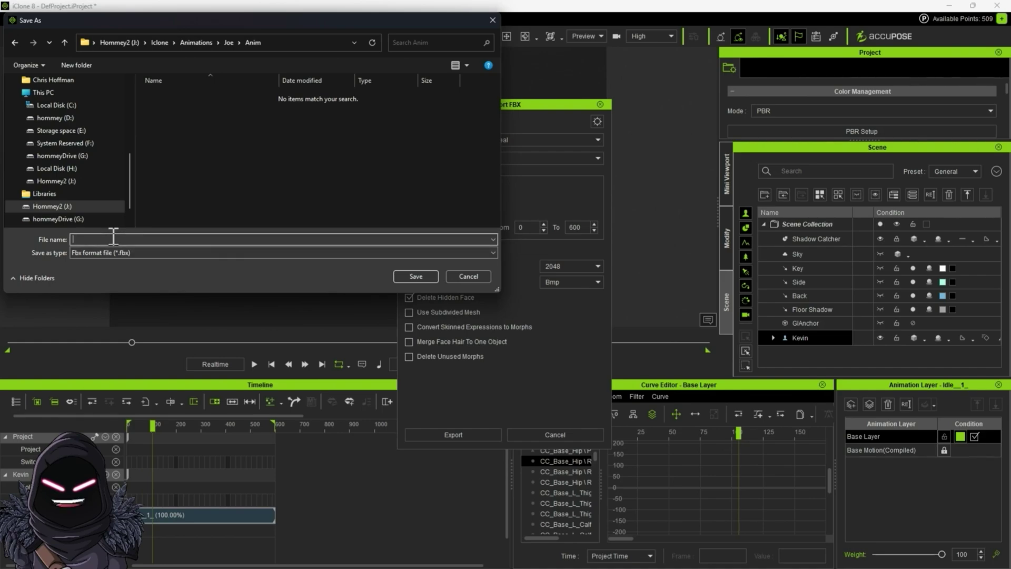
{"action": "key", "text": "Return"}
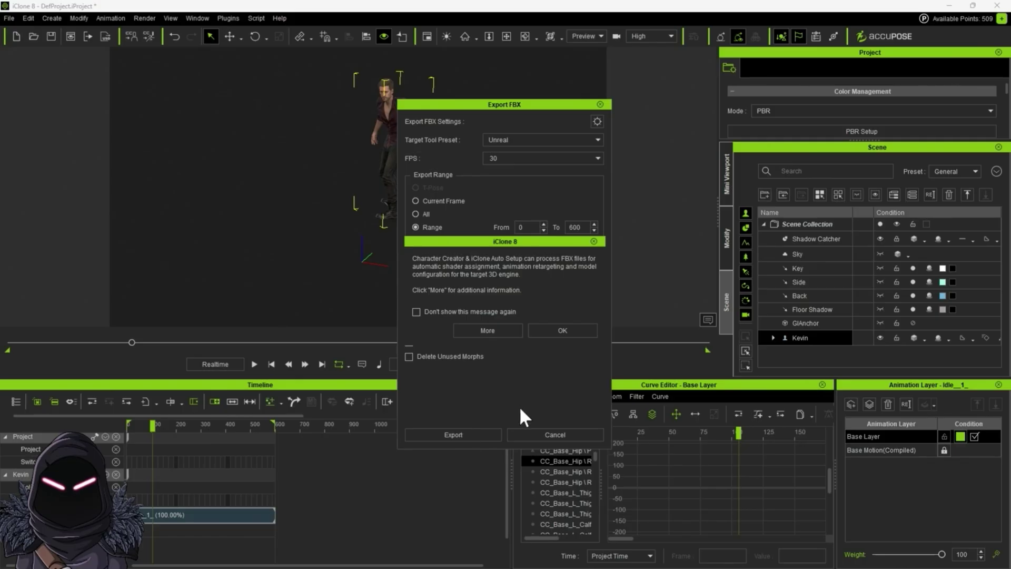
{"action": "left_click", "coordinate": [574, 328]}
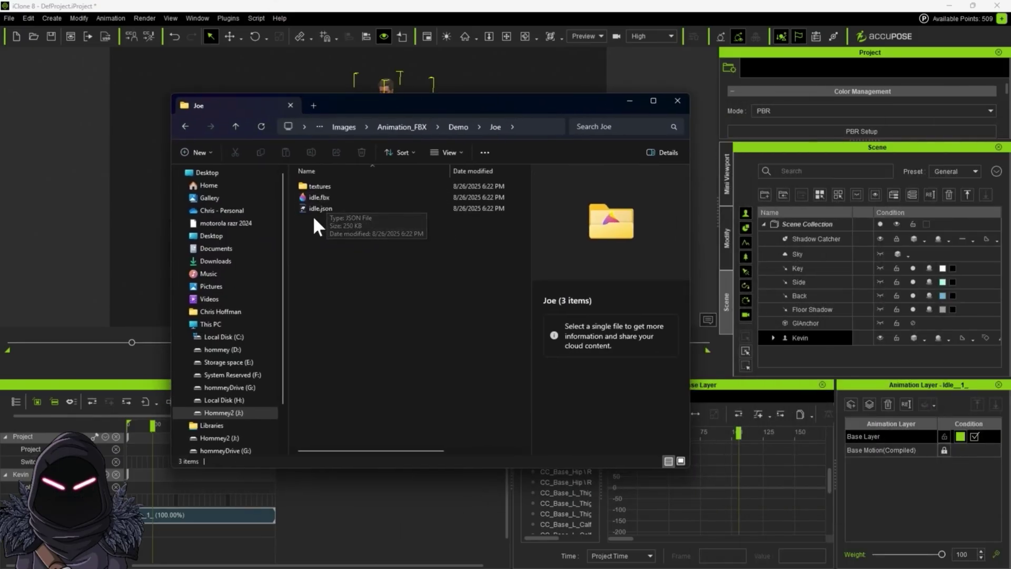
Step: Move the window with the exported files aside and close iClone to return to Reallusion Hub
{"action": "left_click_drag", "start_coordinate": [441, 102], "coordinate": [1010, 200]}
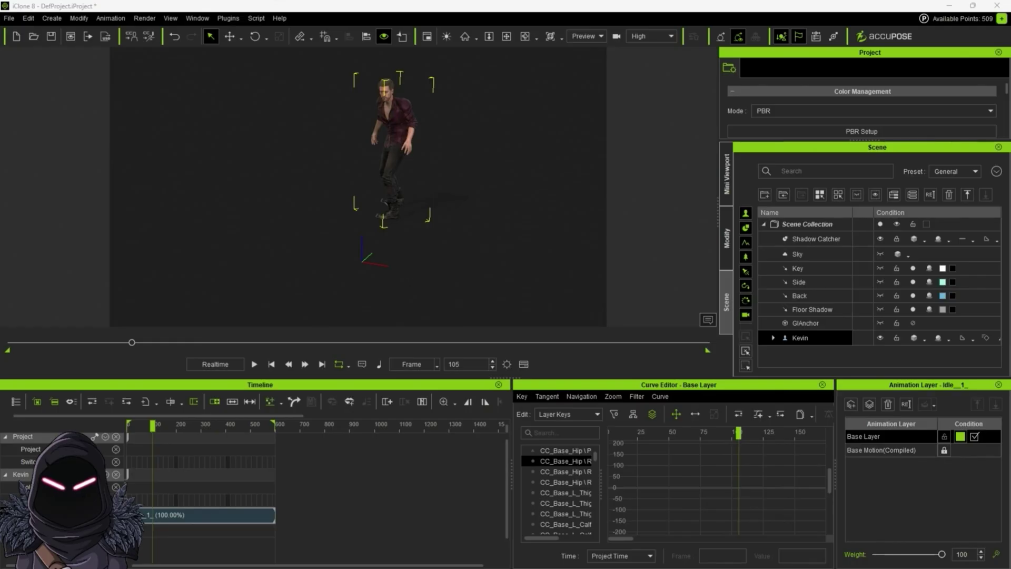
{"action": "left_click", "coordinate": [997, 7]}
{"action": "left_click", "coordinate": [506, 315]}
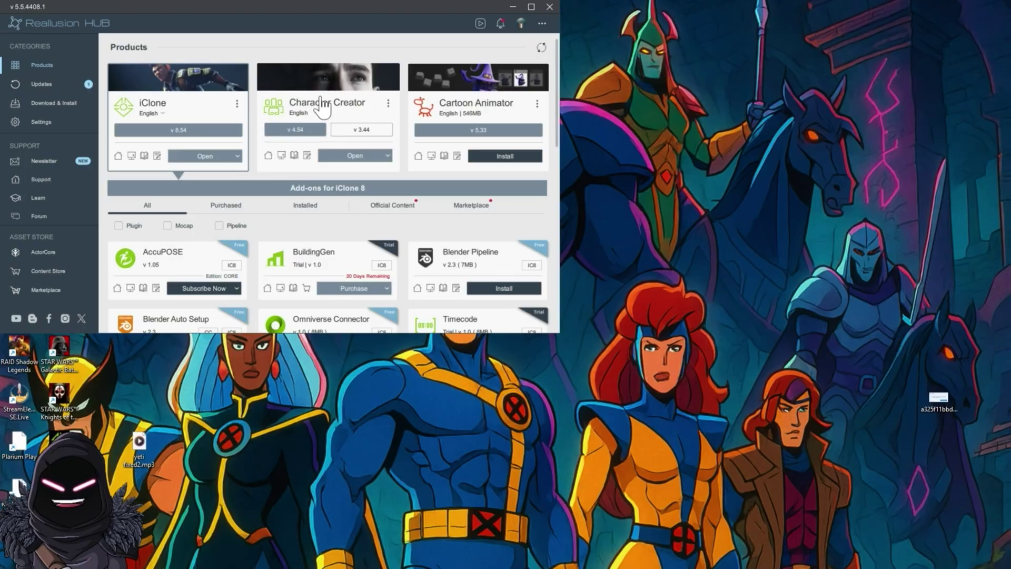
Step: Close Reallusion Hub and open the character/CC4/Joe folder in the Unreal project's content
{"action": "left_click", "coordinate": [551, 6]}
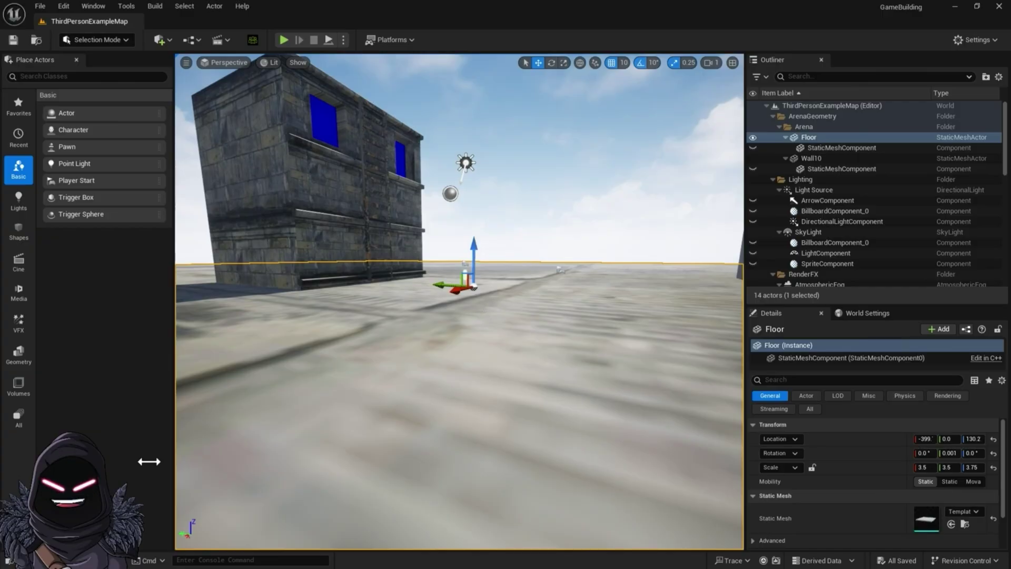
{"action": "left_click", "coordinate": [29, 560]}
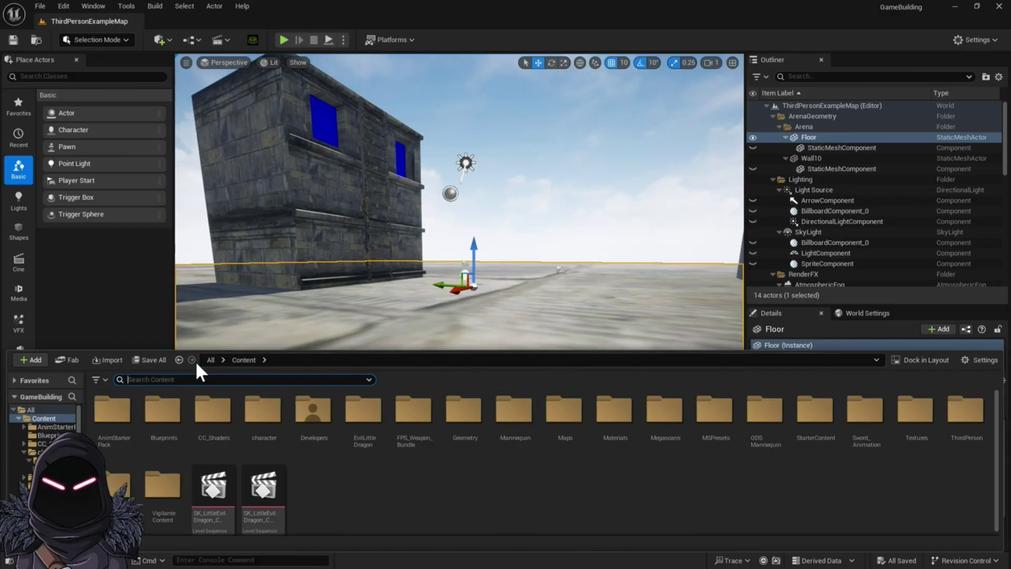
{"action": "double_click", "coordinate": [266, 409]}
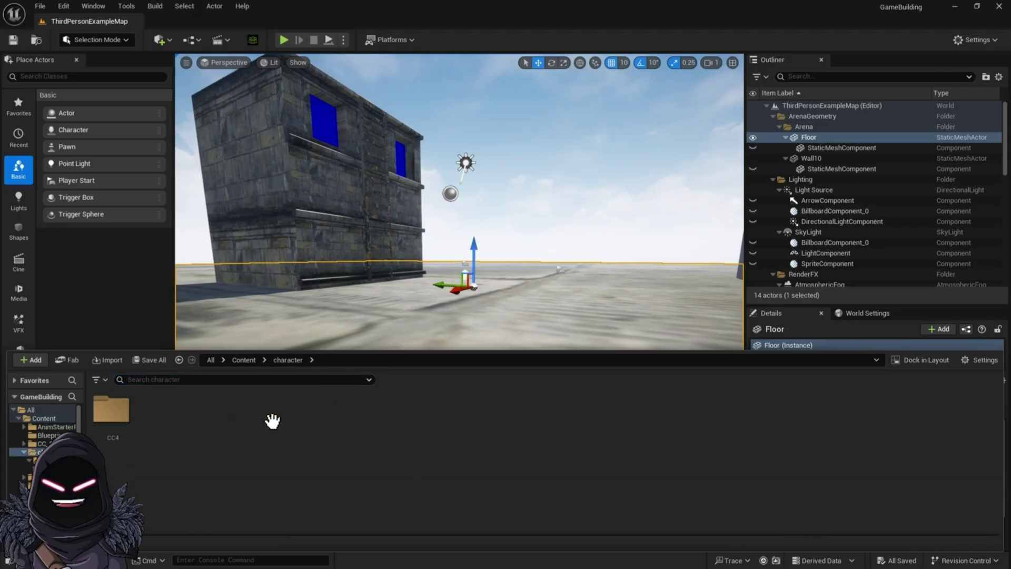
{"action": "double_click", "coordinate": [108, 412]}
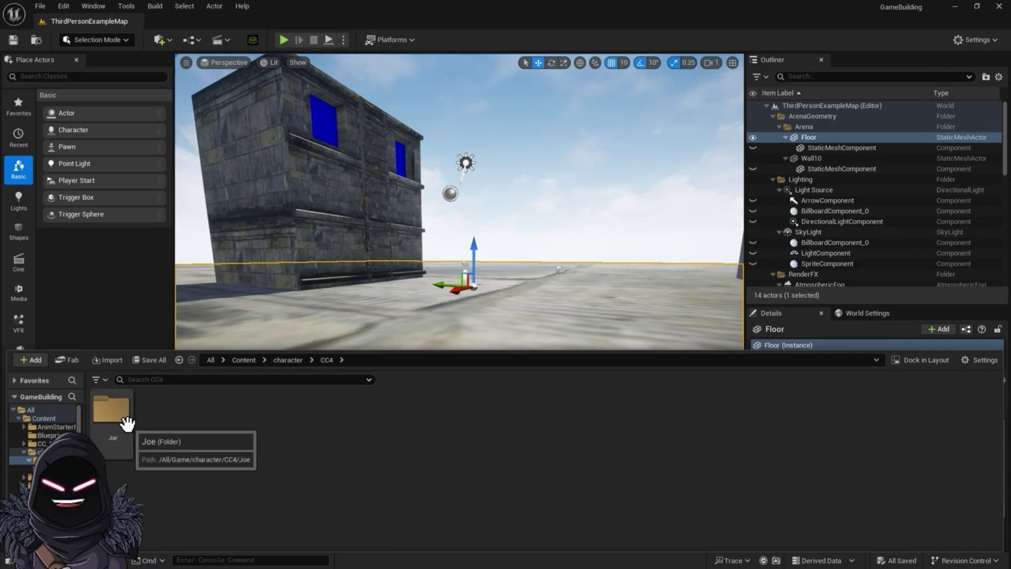
{"action": "left_click", "coordinate": [120, 419]}
{"action": "double_click", "coordinate": [119, 419]}
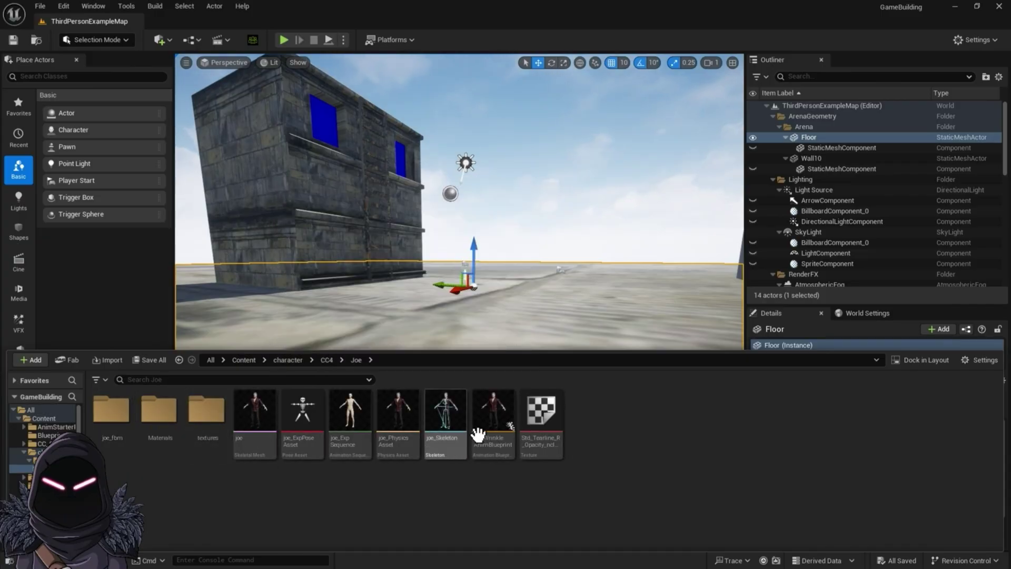
Step: Create a folder named Animtion inside the Joe content folder and open it
{"action": "right_click", "coordinate": [594, 423]}
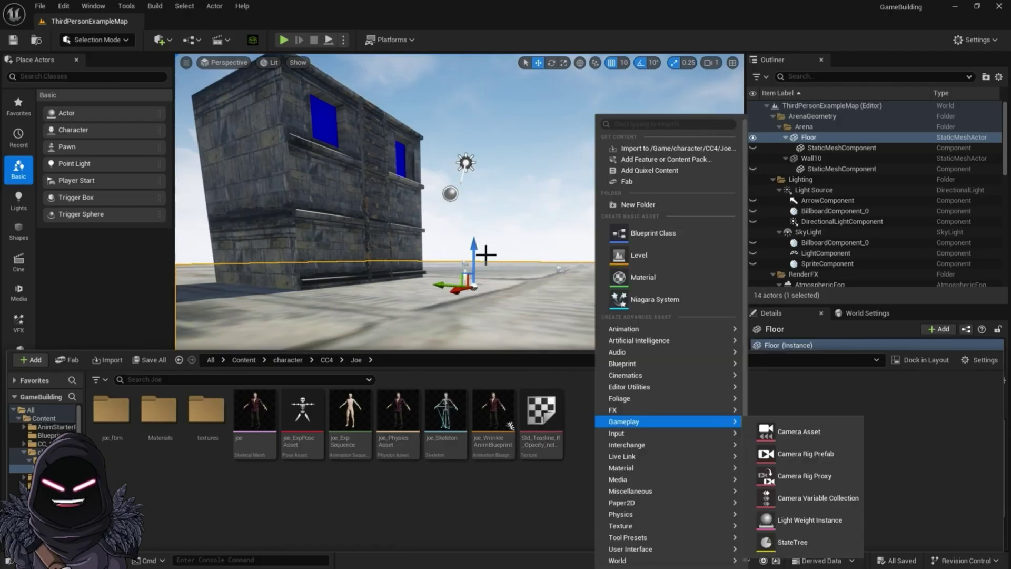
{"action": "left_click", "coordinate": [635, 205]}
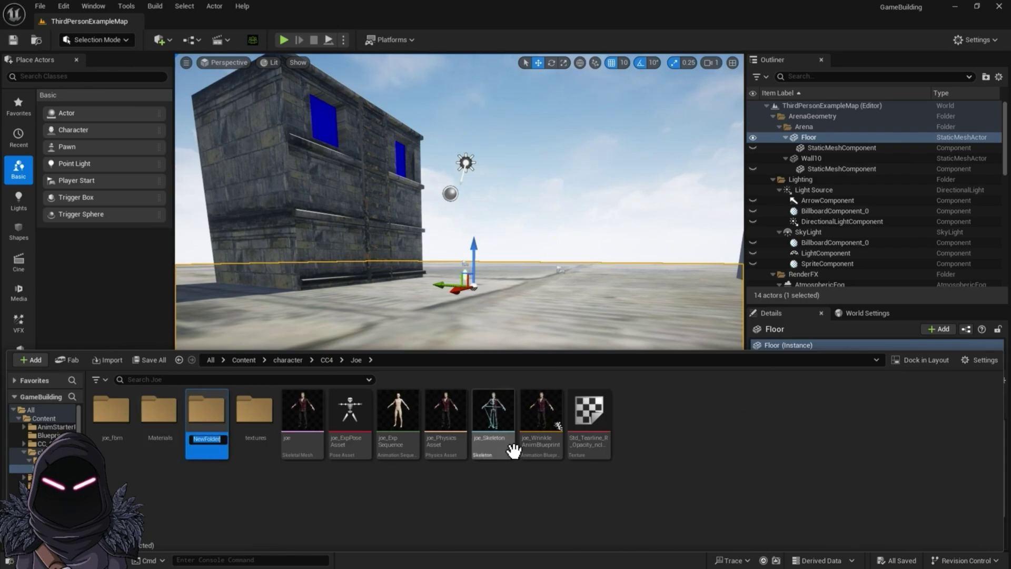
{"action": "type", "text": "Animtion"}
{"action": "key", "text": "Return"}
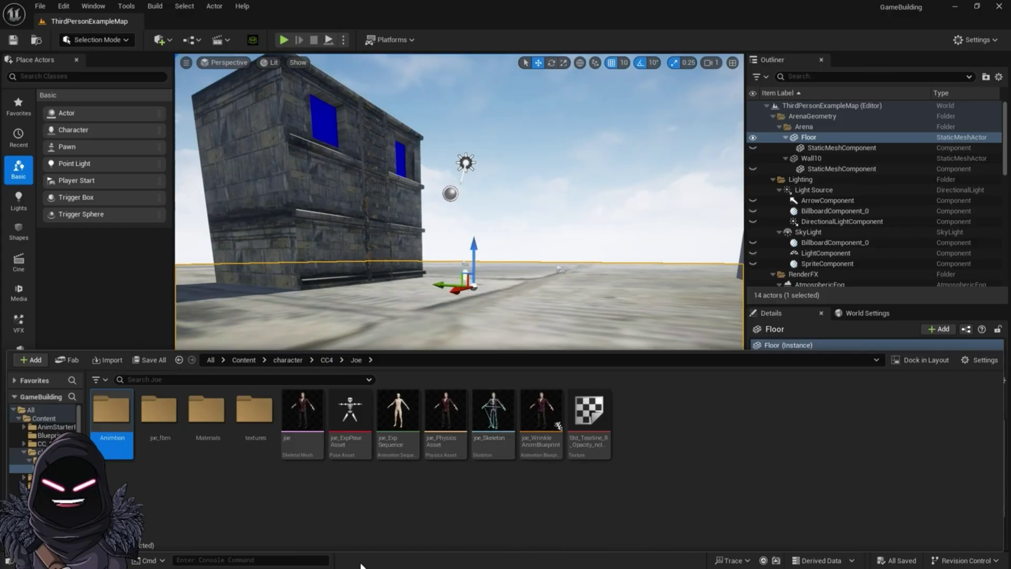
{"action": "double_click", "coordinate": [109, 418]}
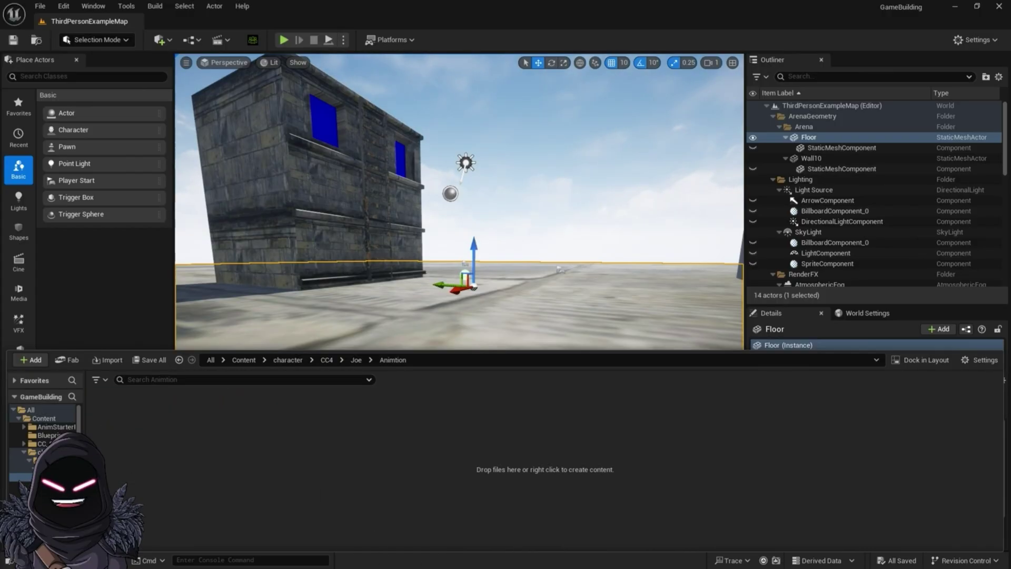
Step: Bring the exported idle.fbx from the file window into the Animtion folder and accept the Auto Setup import with Standard Shader
{"action": "left_click_drag", "start_coordinate": [1010, 79], "coordinate": [751, 99]}
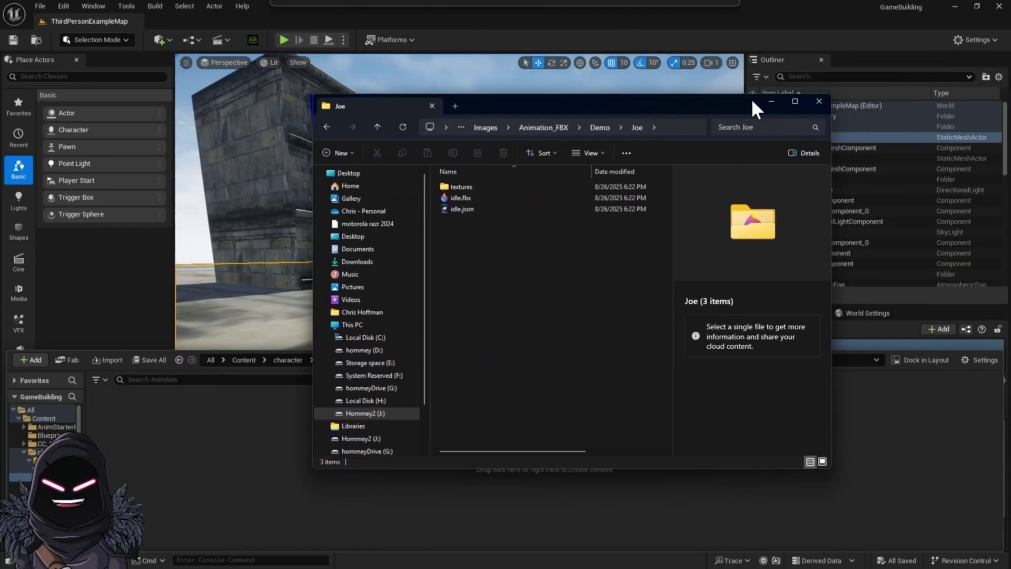
{"action": "left_click", "coordinate": [455, 198]}
{"action": "left_click_drag", "start_coordinate": [130, 496], "coordinate": [188, 460]}
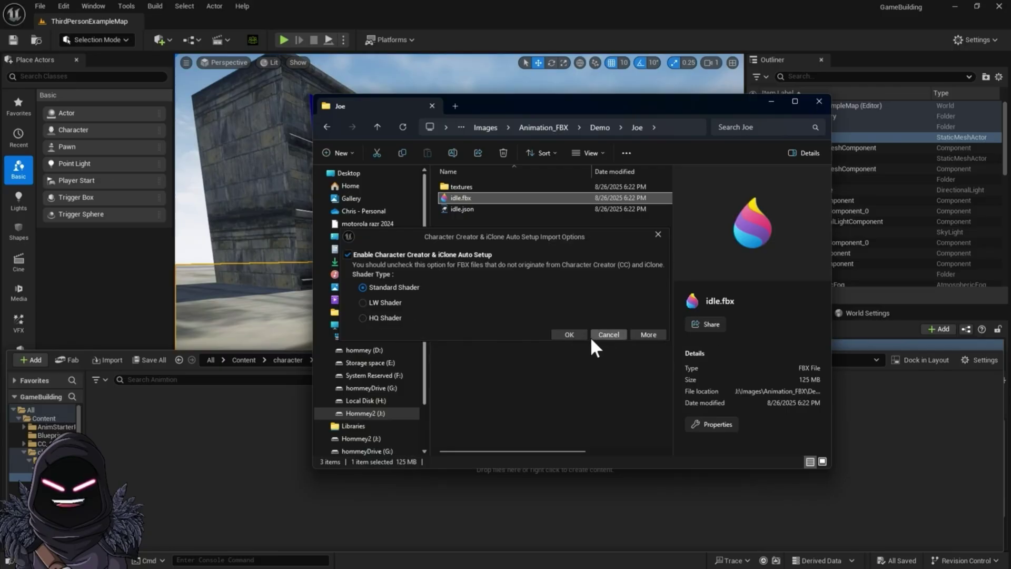
{"action": "left_click", "coordinate": [569, 334]}
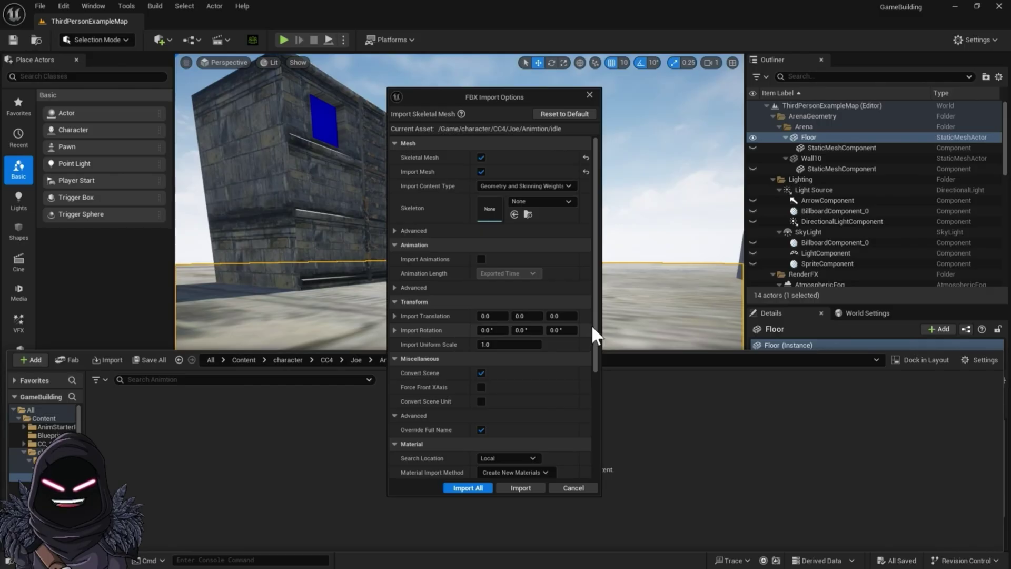
Step: Turn off mesh import in the FBX import options and assign joe_Skeleton as the skeleton
{"action": "left_click", "coordinate": [481, 172]}
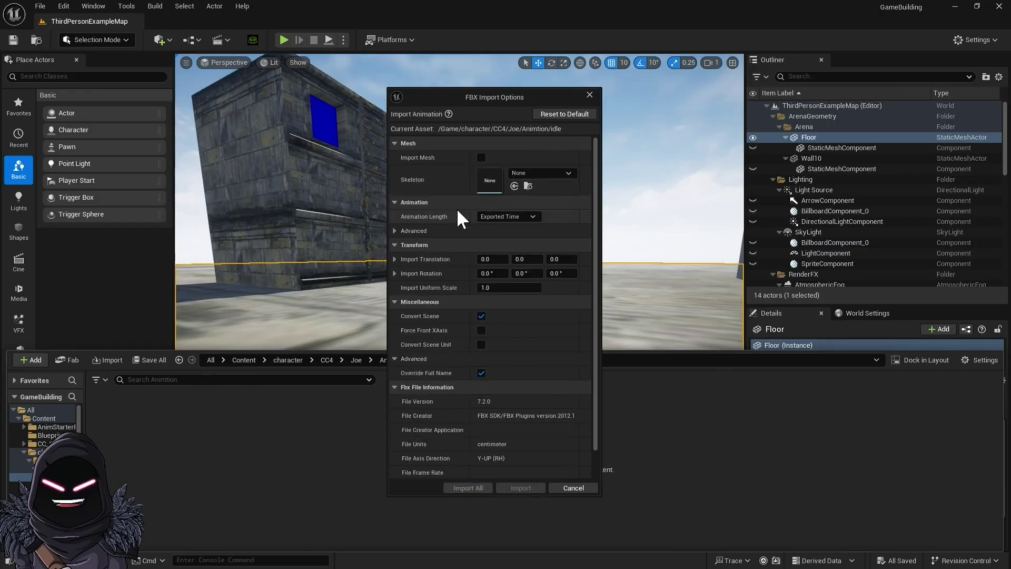
{"action": "left_click", "coordinate": [567, 173]}
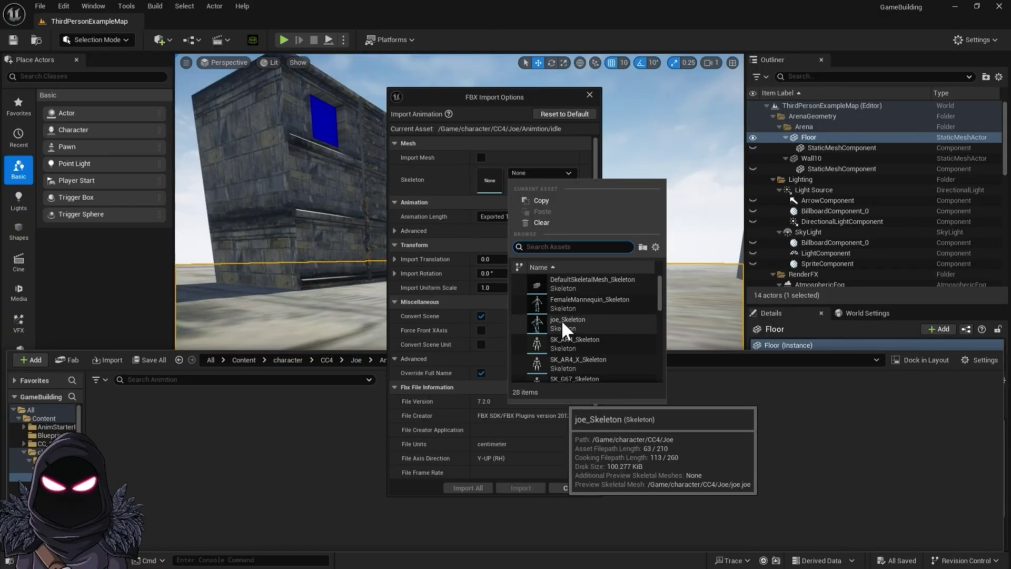
{"action": "left_click", "coordinate": [554, 171]}
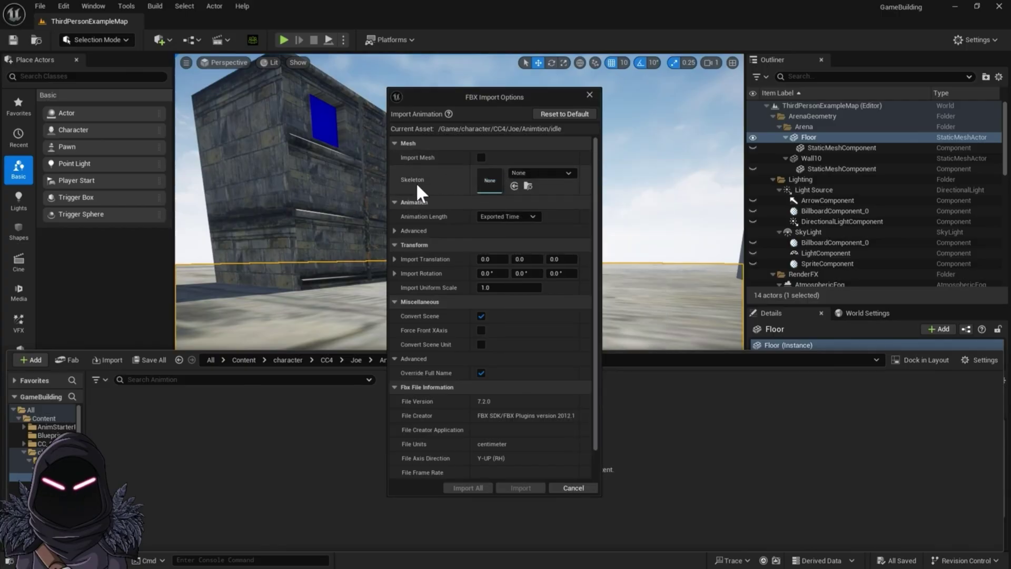
{"action": "left_click", "coordinate": [567, 172]}
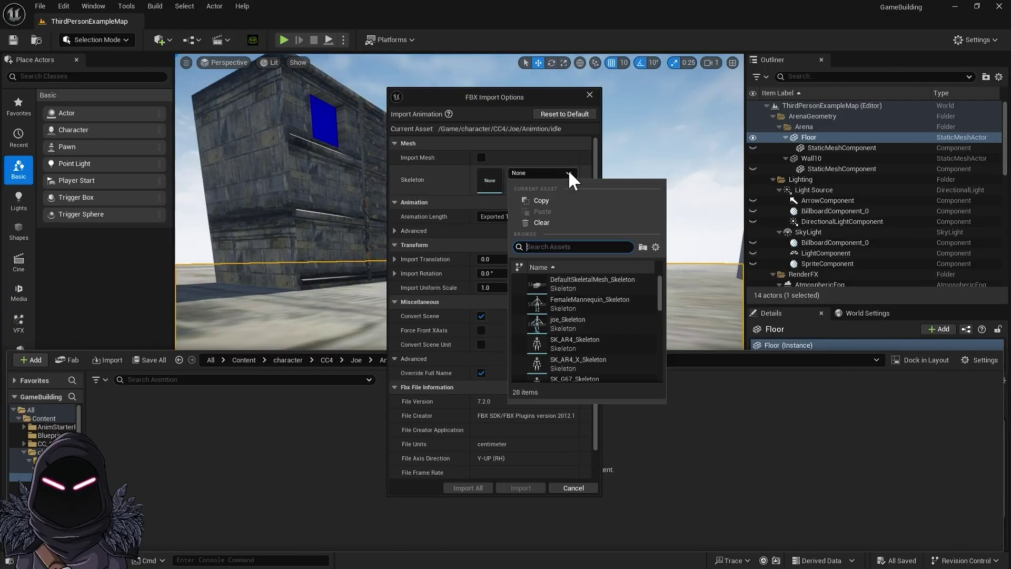
{"action": "left_click", "coordinate": [569, 323]}
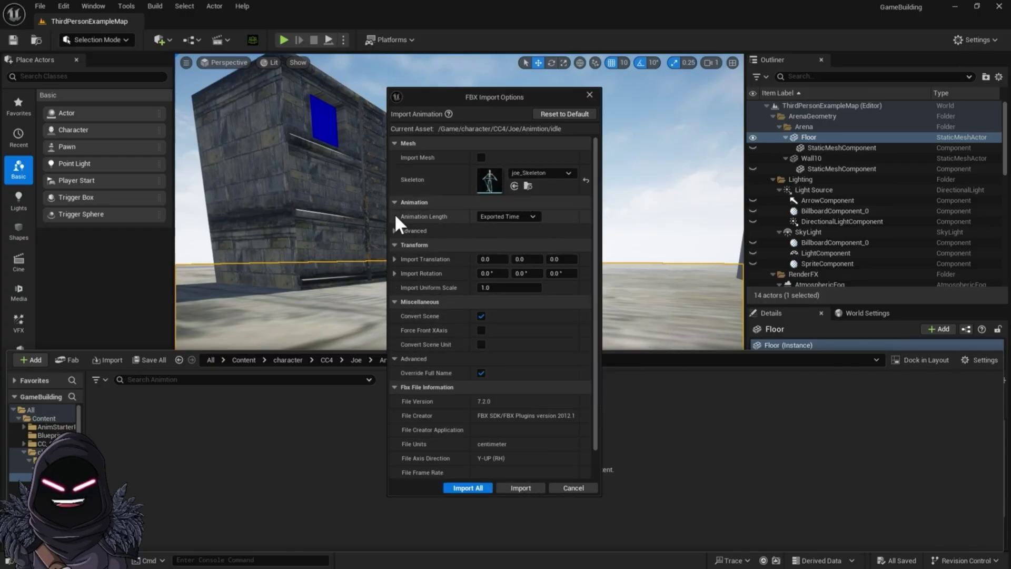
Step: Review the advanced animation and remaining FBX import options, and import all of the idle animation content
{"action": "left_click", "coordinate": [395, 231]}
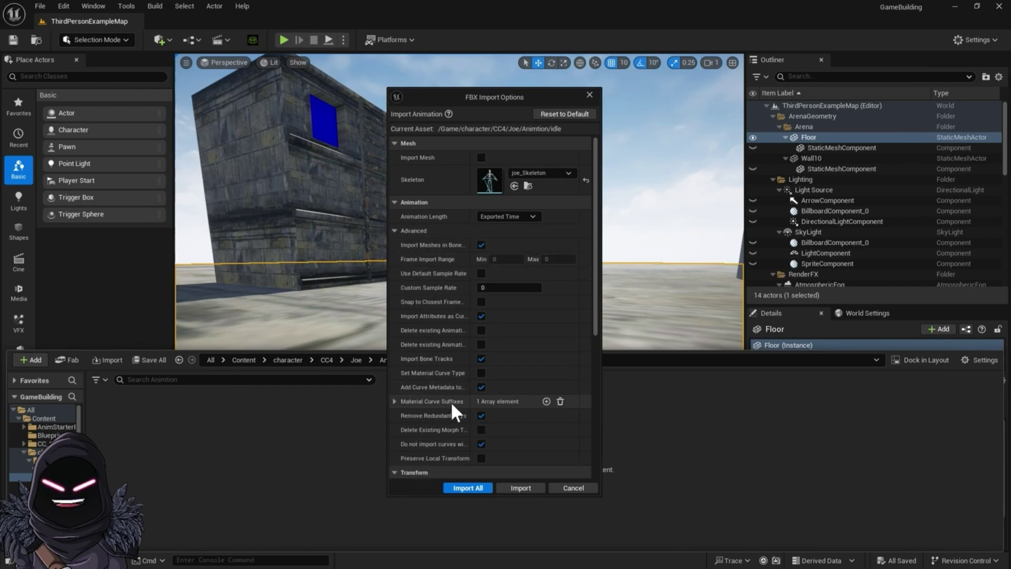
{"action": "scroll", "coordinate": [471, 429], "scroll_direction": "down", "scroll_amount": 2}
{"action": "scroll", "coordinate": [471, 425], "scroll_direction": "down", "scroll_amount": 3}
{"action": "scroll", "coordinate": [481, 257], "scroll_direction": "up", "scroll_amount": 5}
{"action": "scroll", "coordinate": [468, 254], "scroll_direction": "up", "scroll_amount": 1}
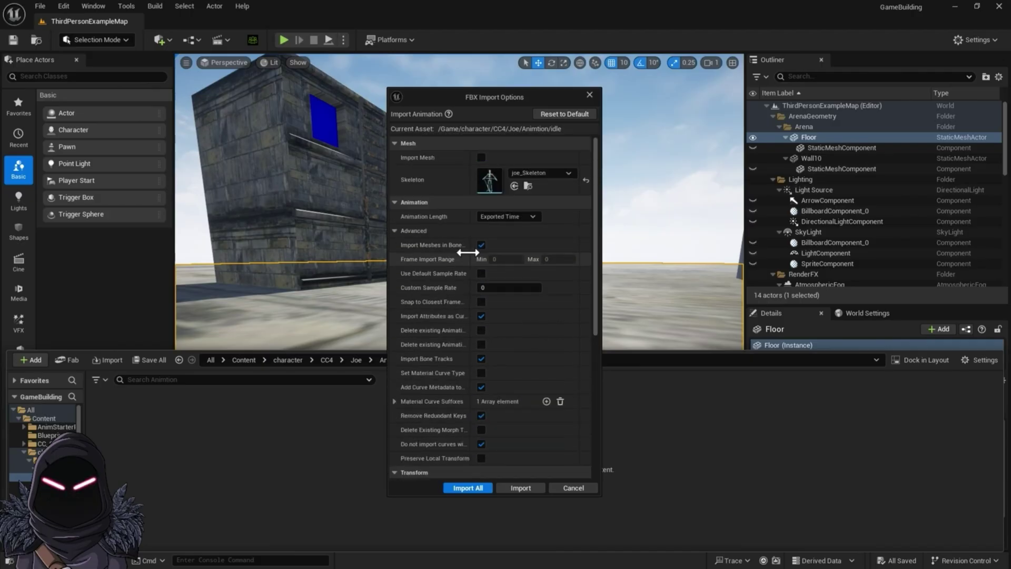
{"action": "left_click", "coordinate": [394, 230]}
{"action": "scroll", "coordinate": [454, 309], "scroll_direction": "down", "scroll_amount": 2}
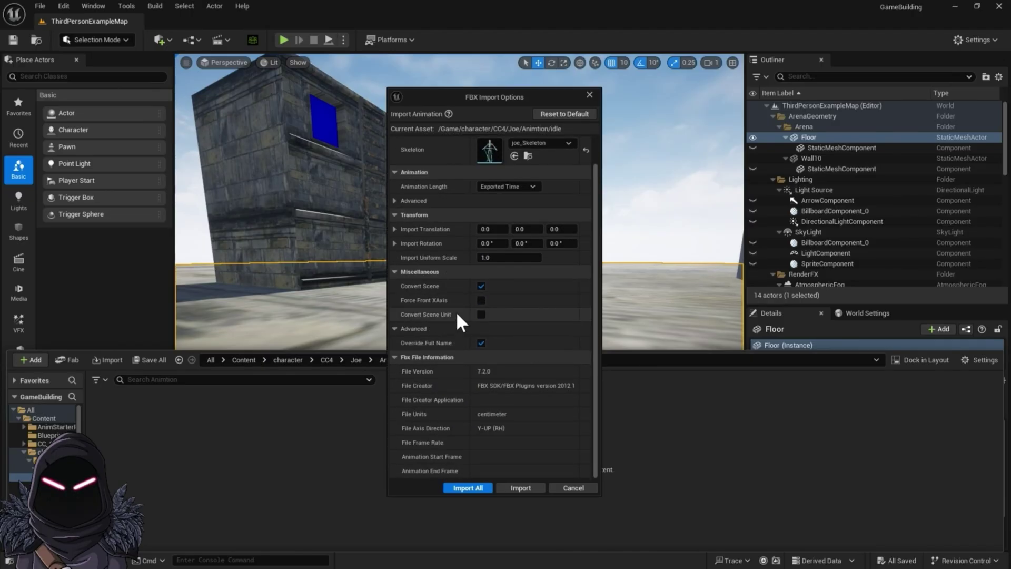
{"action": "scroll", "coordinate": [514, 372], "scroll_direction": "up", "scroll_amount": 1}
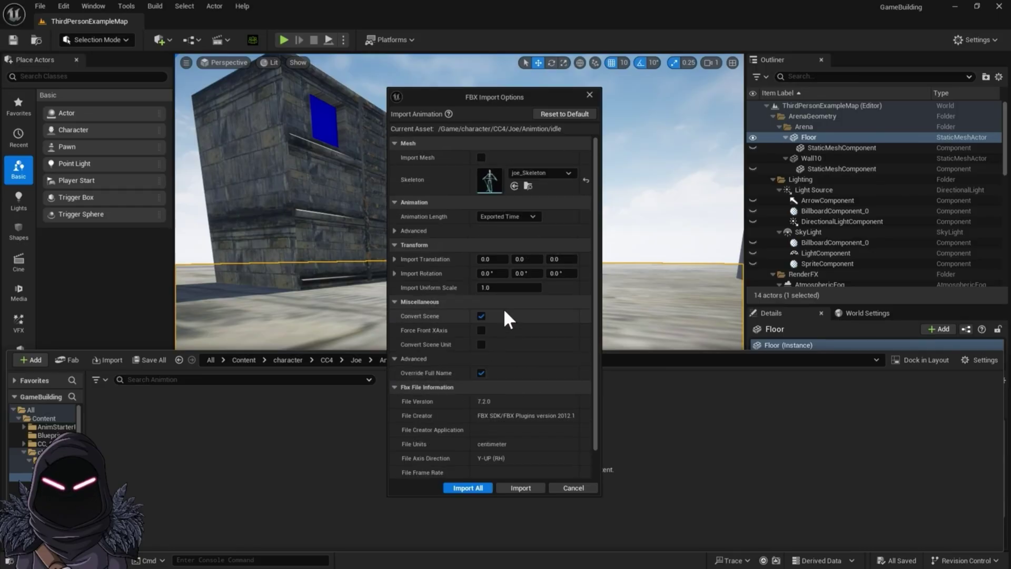
{"action": "scroll", "coordinate": [504, 318], "scroll_direction": "down", "scroll_amount": 1}
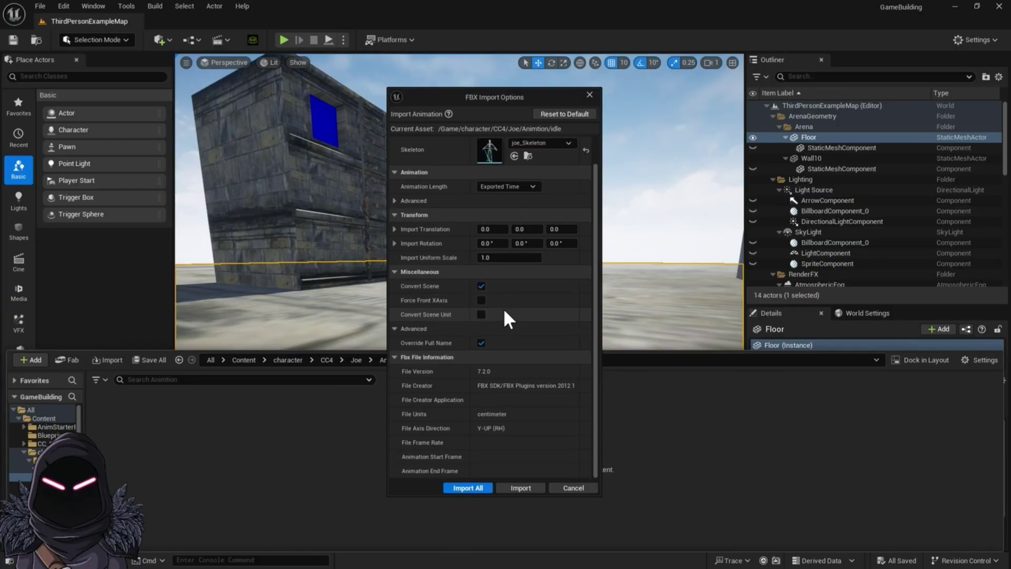
{"action": "left_click", "coordinate": [476, 486]}
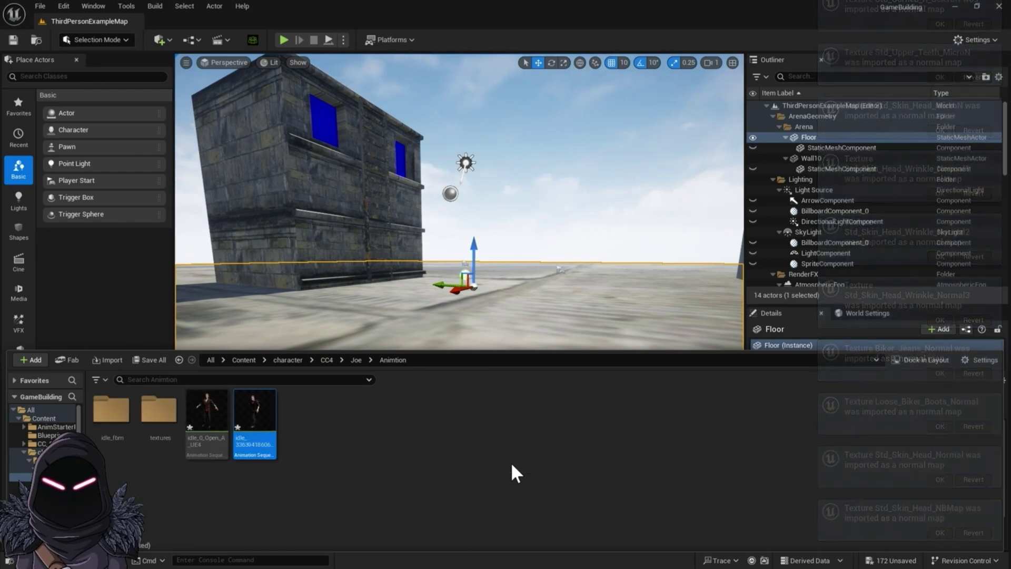
Step: Preview the imported idle TempMotion animation sequence in its editor and close that editor
{"action": "double_click", "coordinate": [250, 422]}
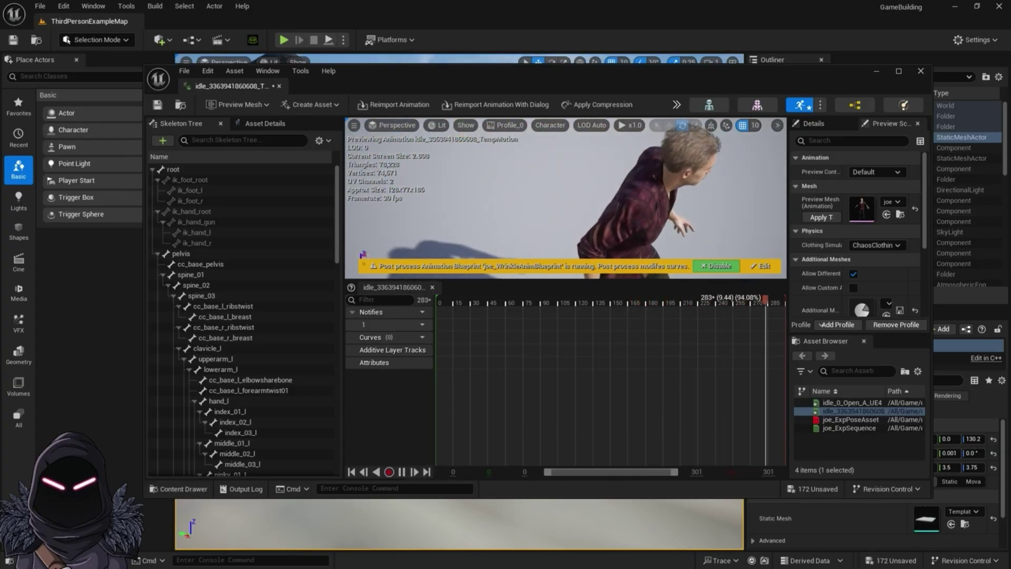
{"action": "left_click", "coordinate": [921, 70]}
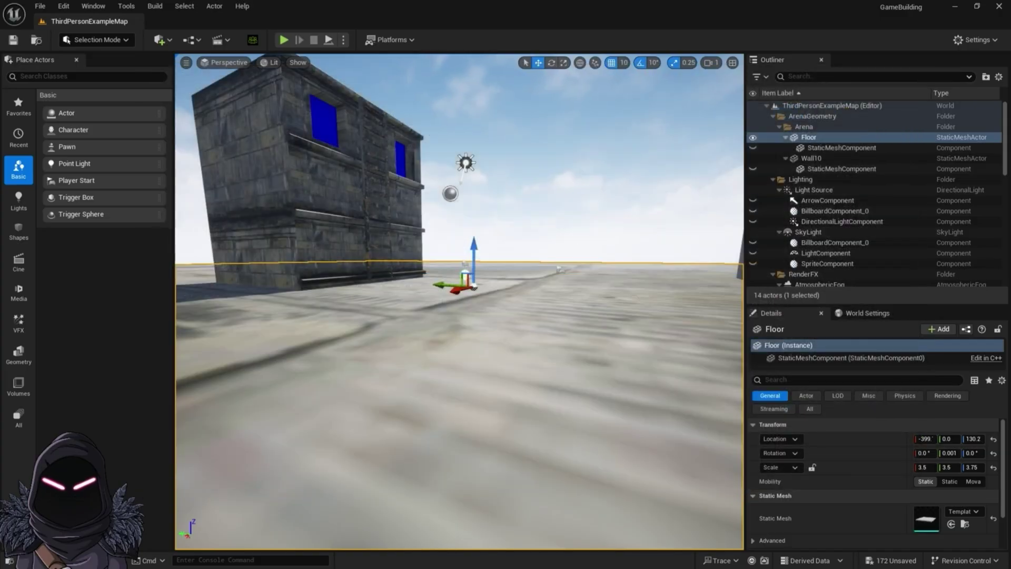
Step: Place the idle TempMotion animation sequence from the Animtion folder into the level, on the floor beside the stone building
{"action": "key", "text": "ctrl+space"}
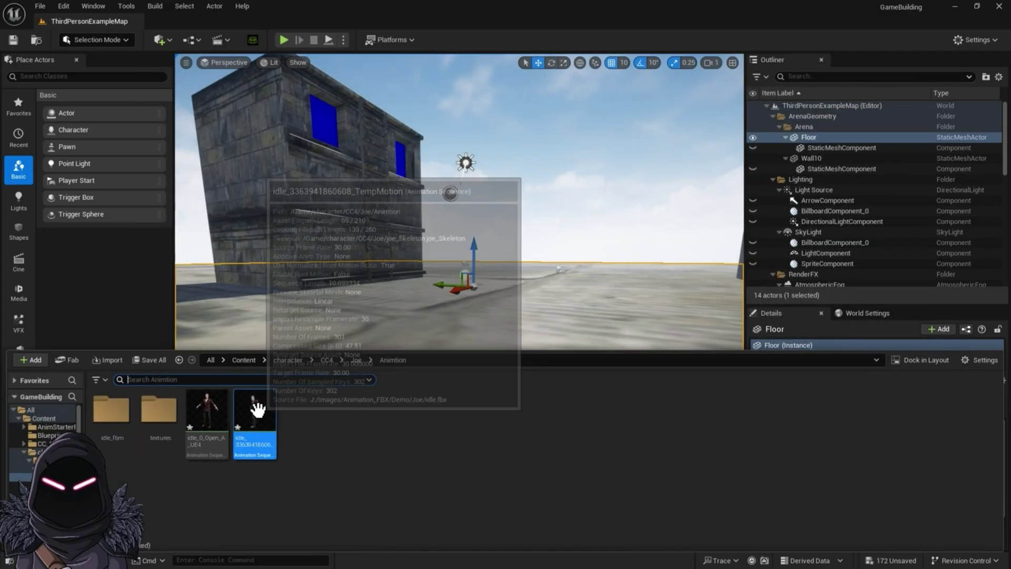
{"action": "left_click_drag", "start_coordinate": [256, 409], "coordinate": [532, 277]}
{"action": "left_click_drag", "start_coordinate": [593, 291], "coordinate": [598, 293]}
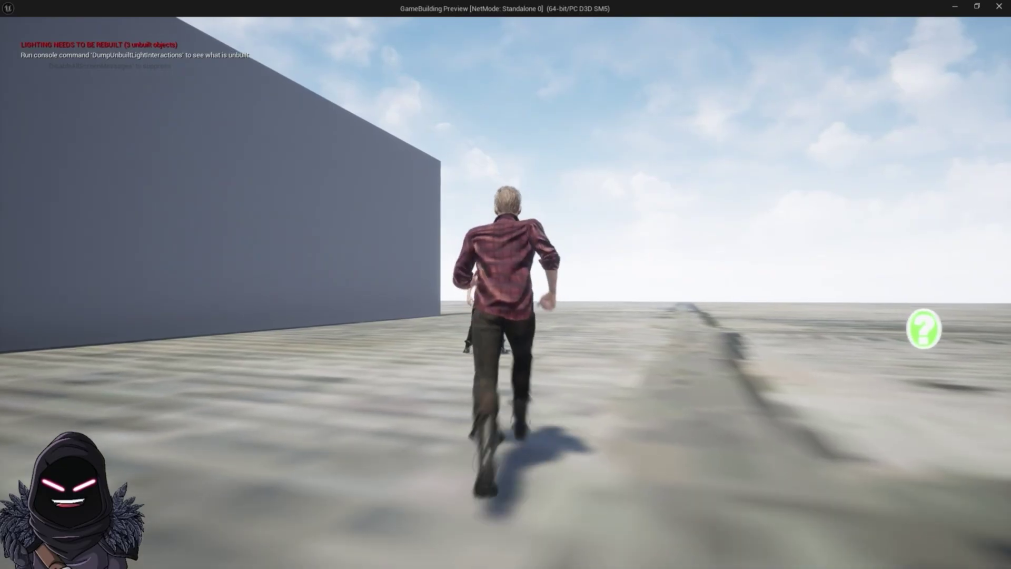
Step: Run the player character around the placed idle character in the game preview and make the player jump
{"action": "key", "text": "w"}
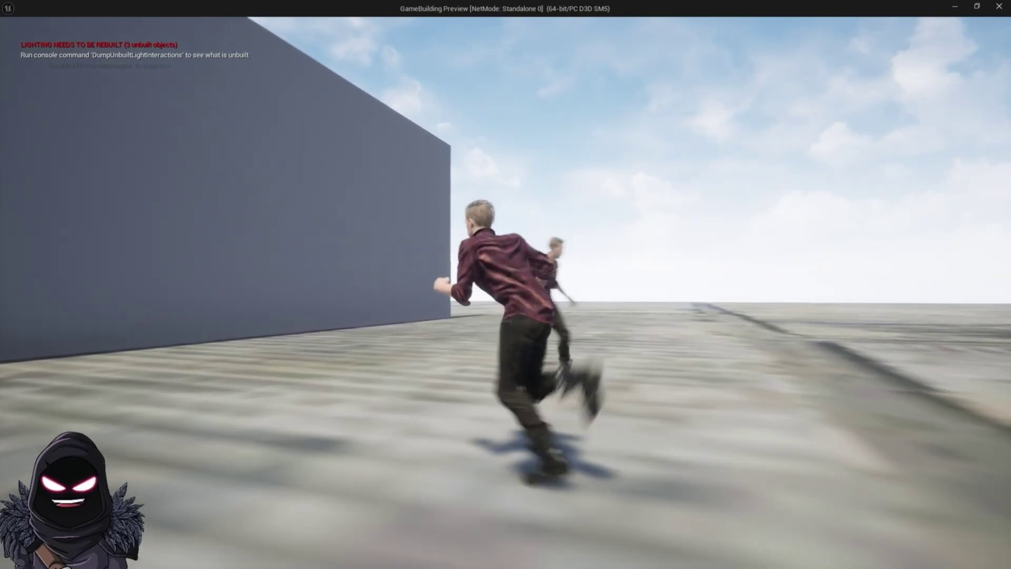
{"action": "key", "text": "d"}
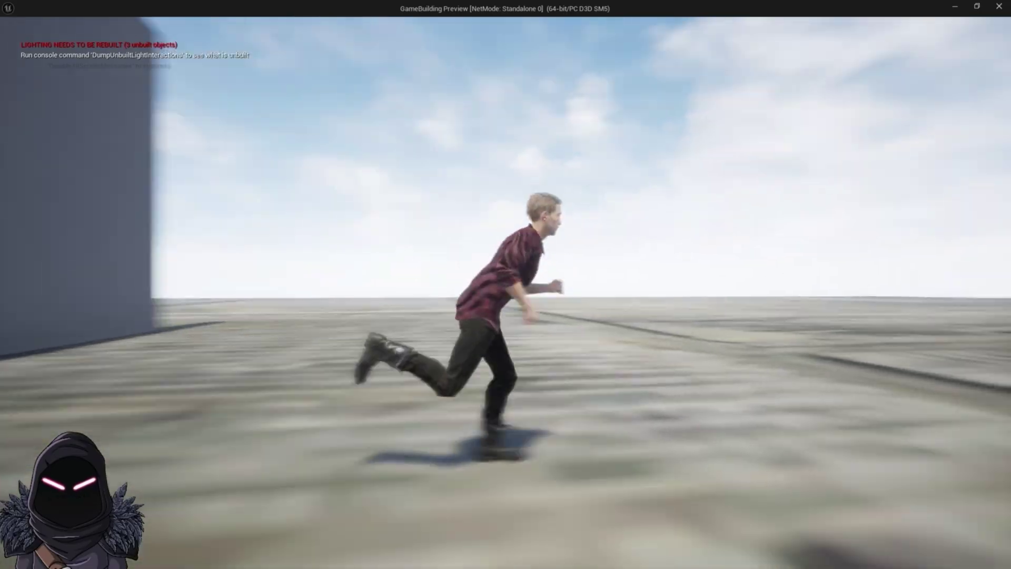
{"action": "key", "text": "s"}
{"action": "key", "text": "a"}
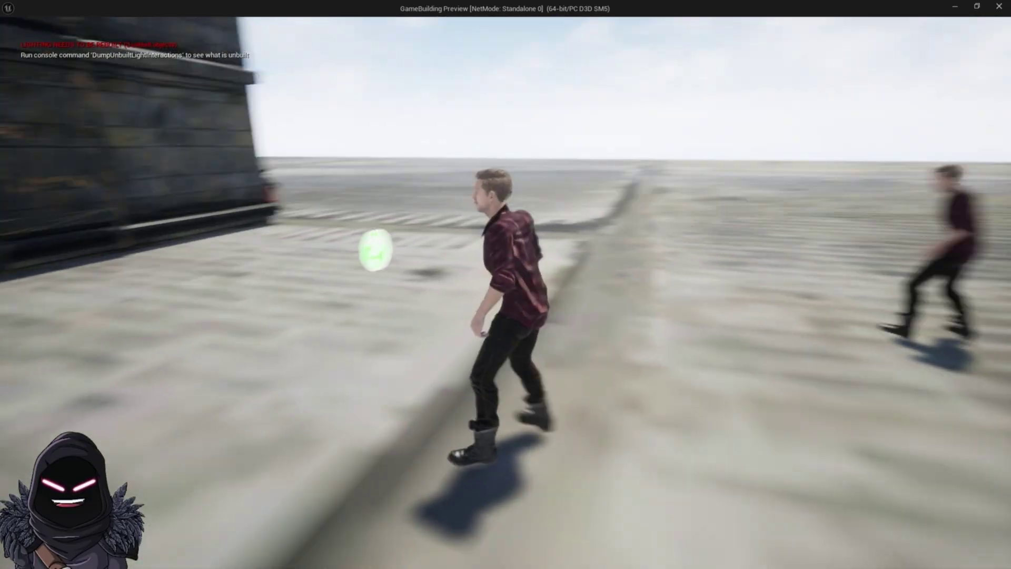
{"action": "key", "text": "w"}
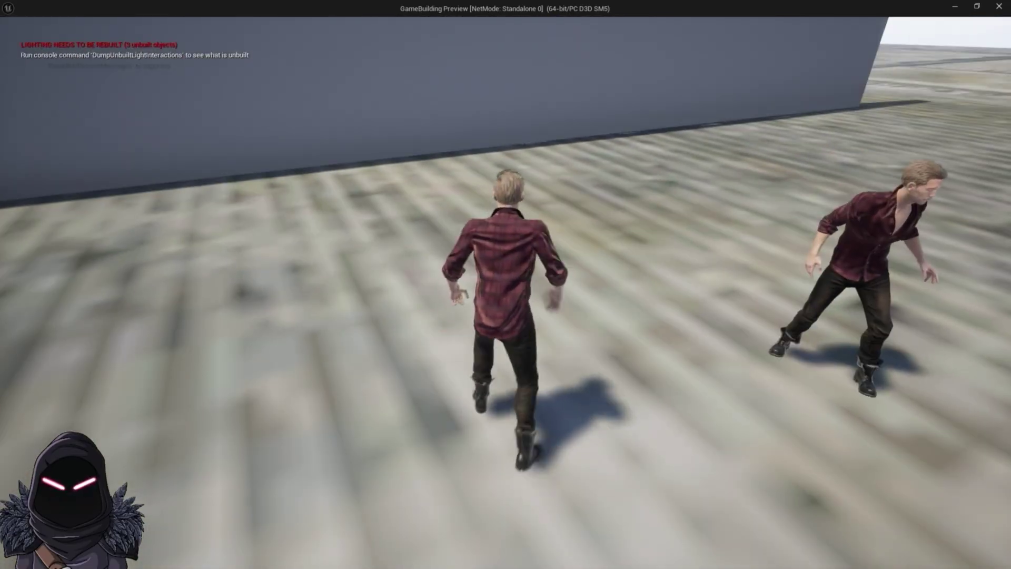
{"action": "key", "text": "s"}
{"action": "key", "text": "d"}
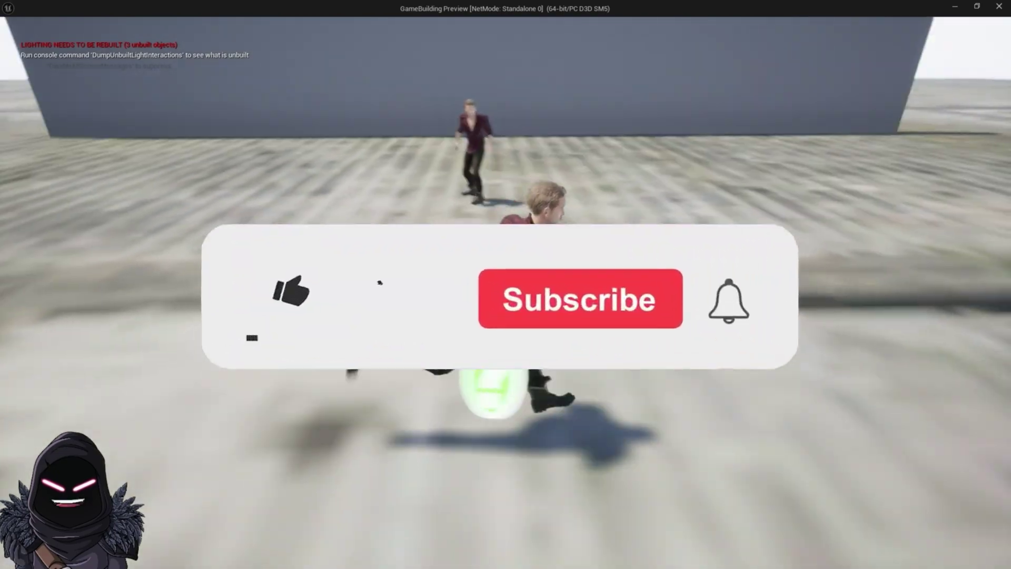
{"action": "key", "text": "w"}
{"action": "key", "text": "a"}
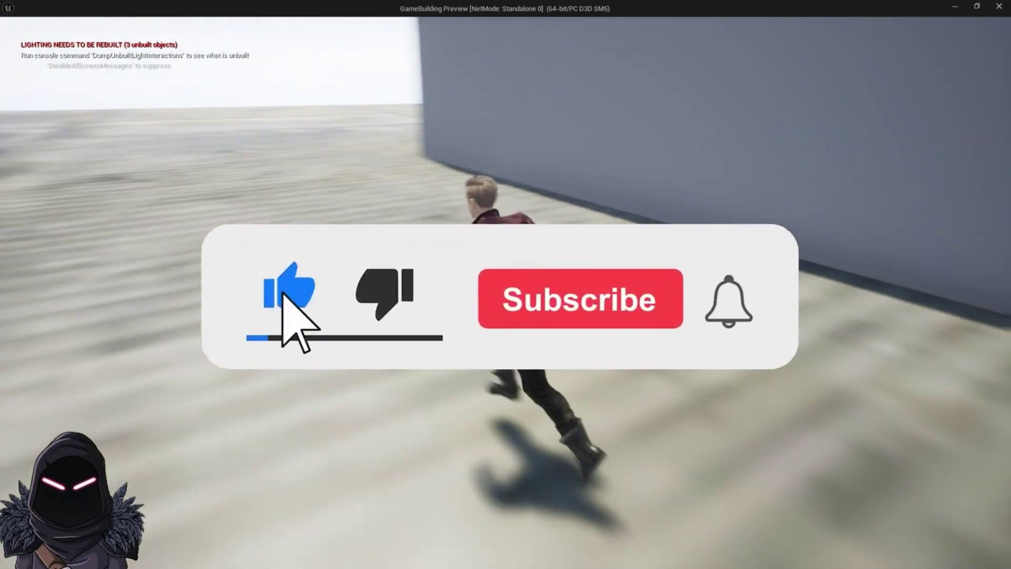
{"action": "key", "text": "w"}
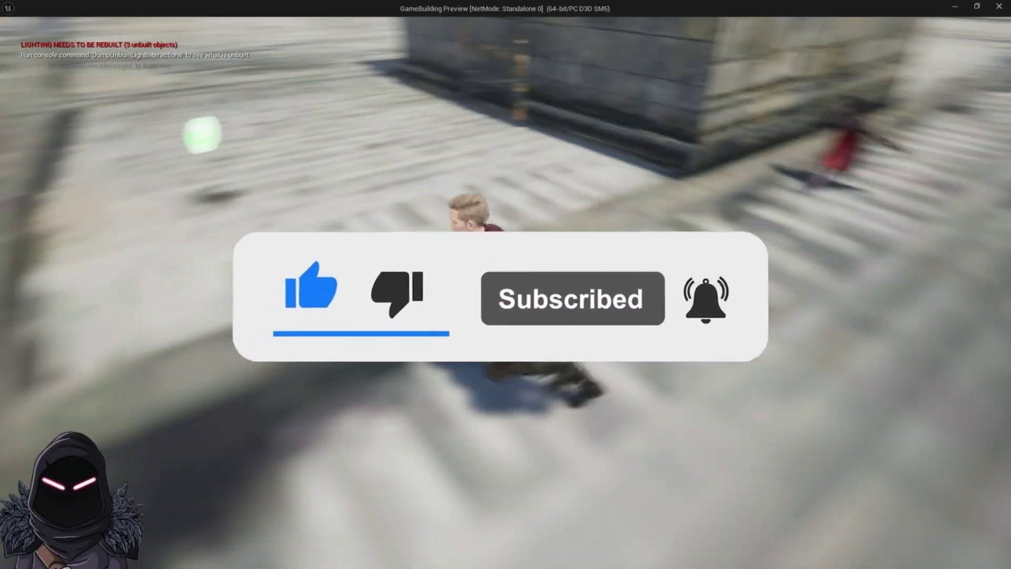
{"action": "key", "text": "w"}
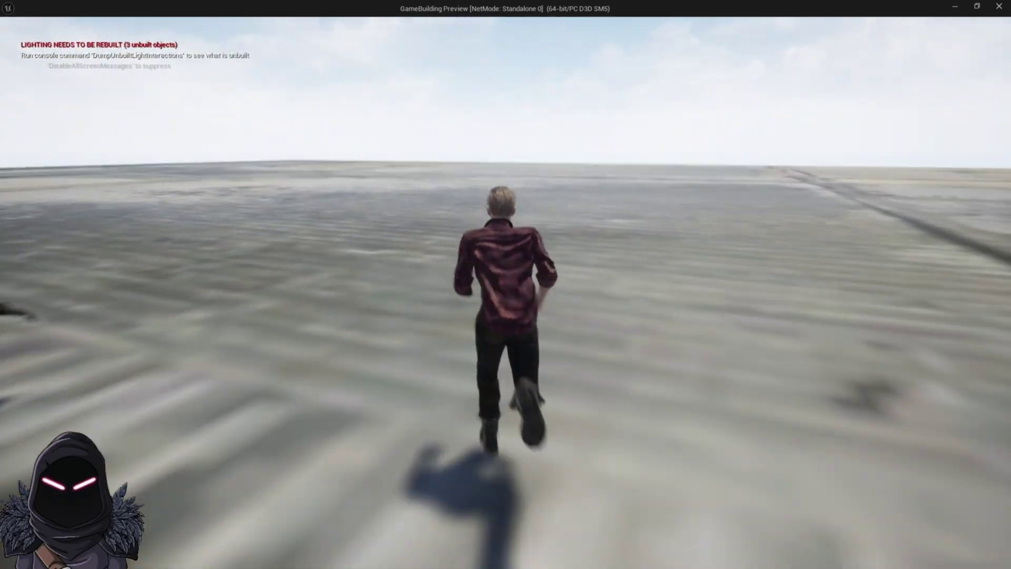
{"action": "key", "text": "space"}
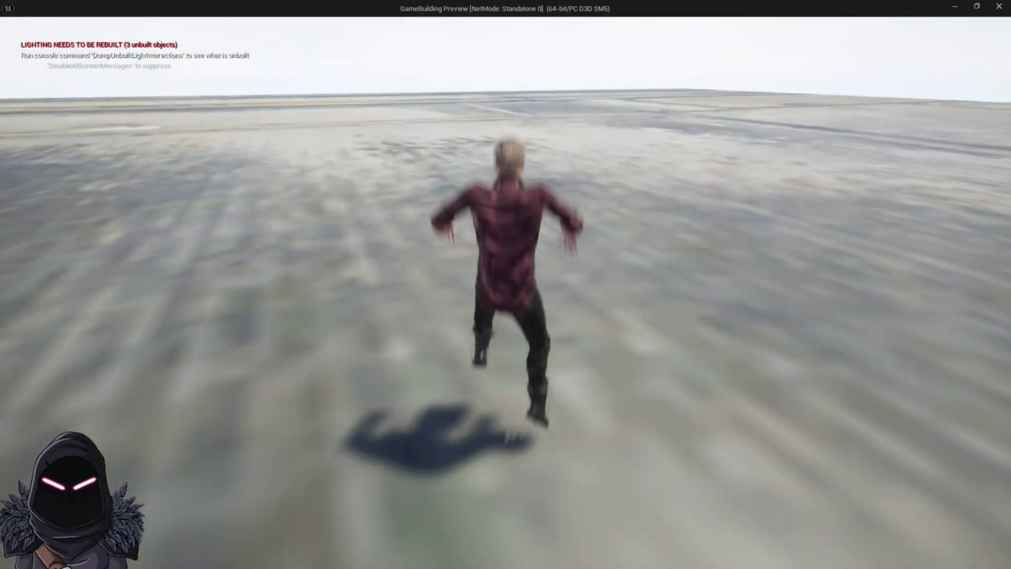